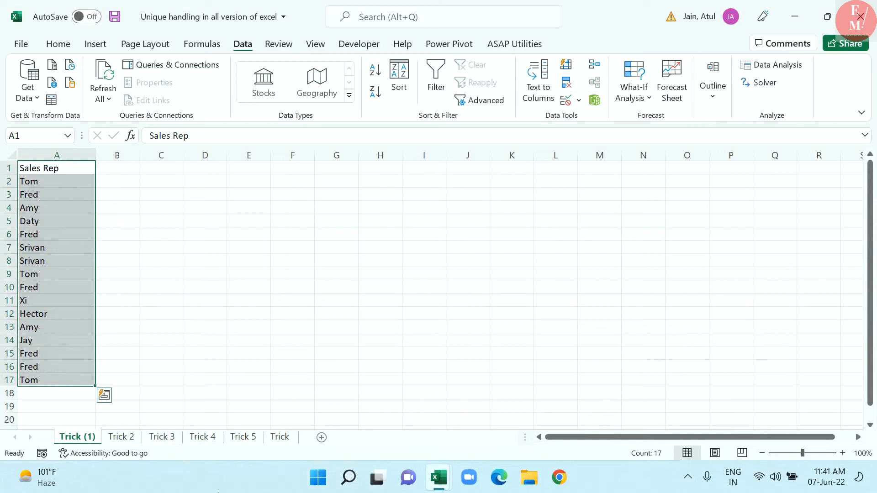
- Apply a conditional formatting rule to A1:A17 that highlights Unique values with Light Red Fill with Dark Red Text
left_click(63, 45)
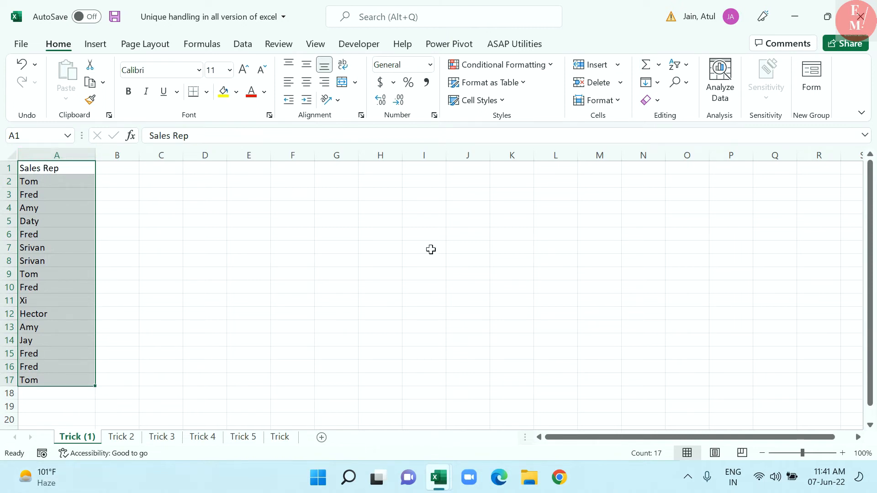
left_click(550, 65)
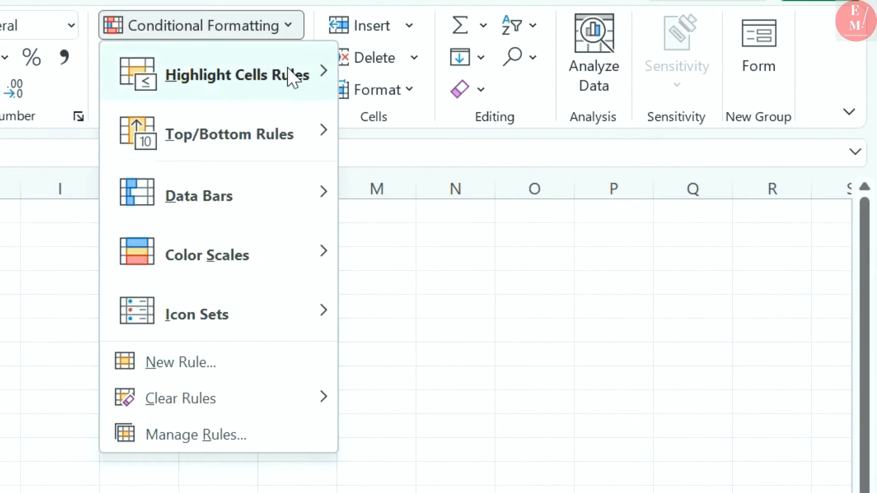
mouse_move(355, 75)
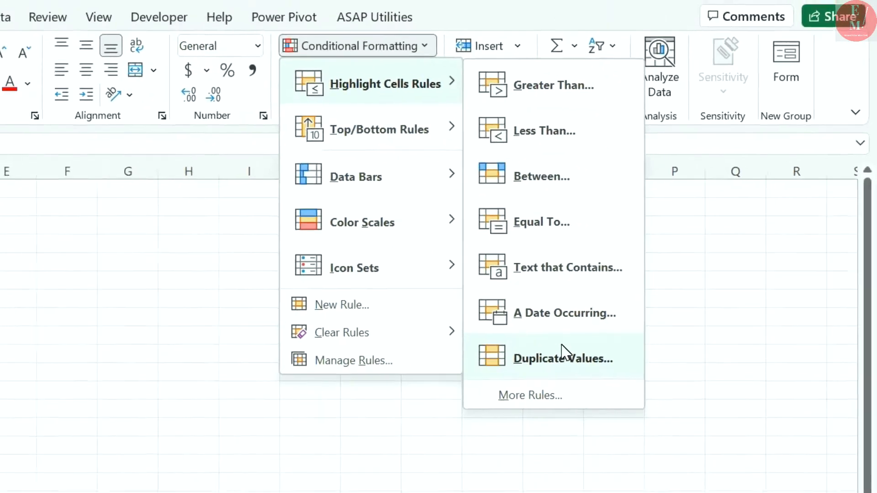
left_click(466, 416)
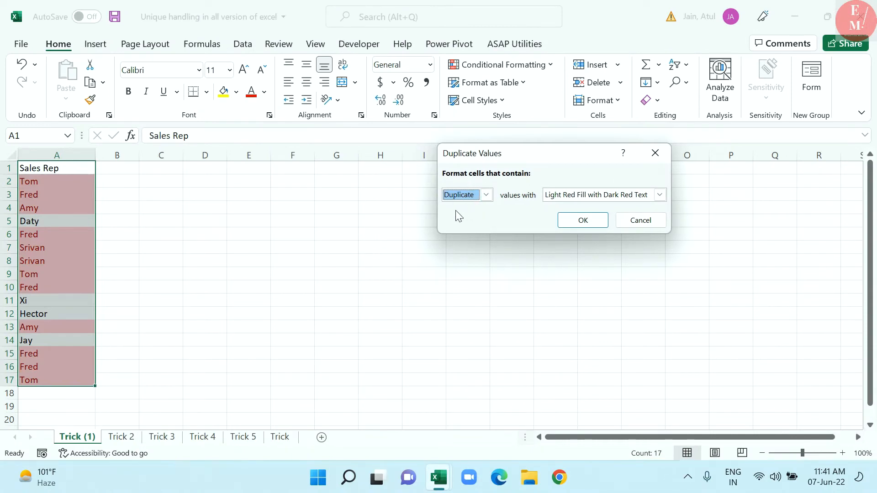
left_click(484, 200)
left_click(452, 217)
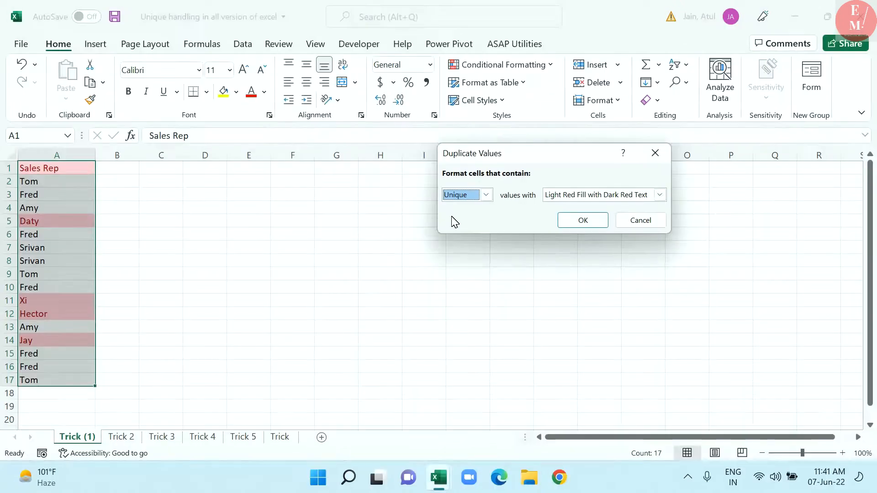
left_click(587, 222)
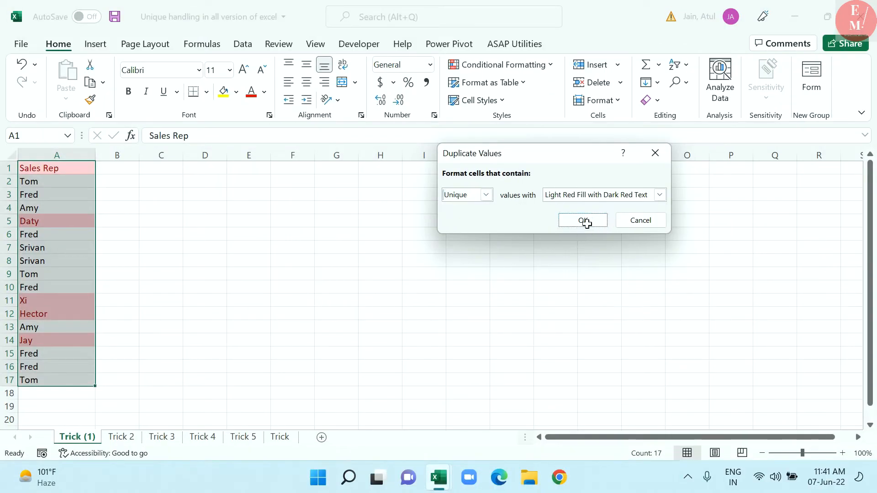
left_click_drag(44, 222, 42, 342)
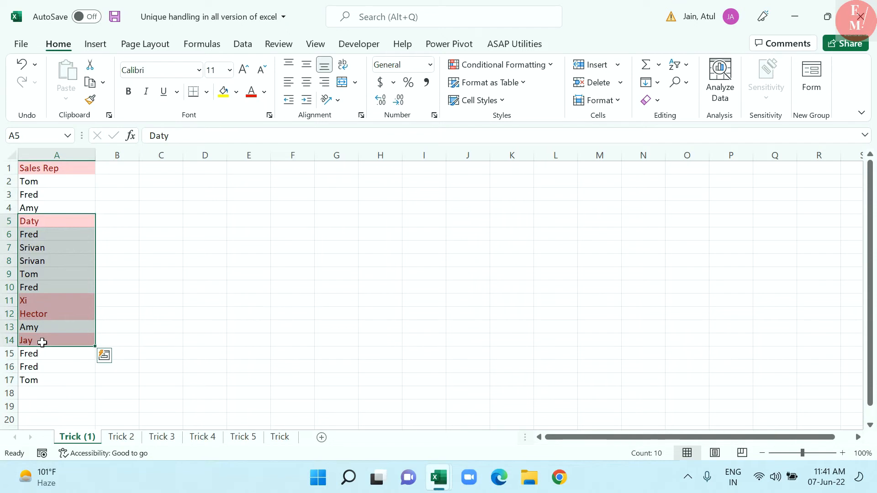
- On the Trick 2 sheet, copy the whole Sales Man column, including its header, to column J starting at J1
key("ctrl+Page_Down")
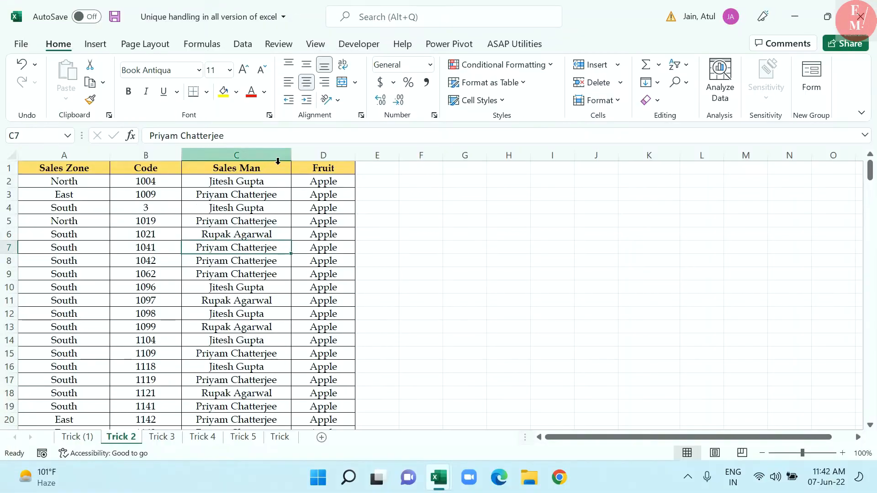
key("ctrl+shift+Down")
key("ctrl+c")
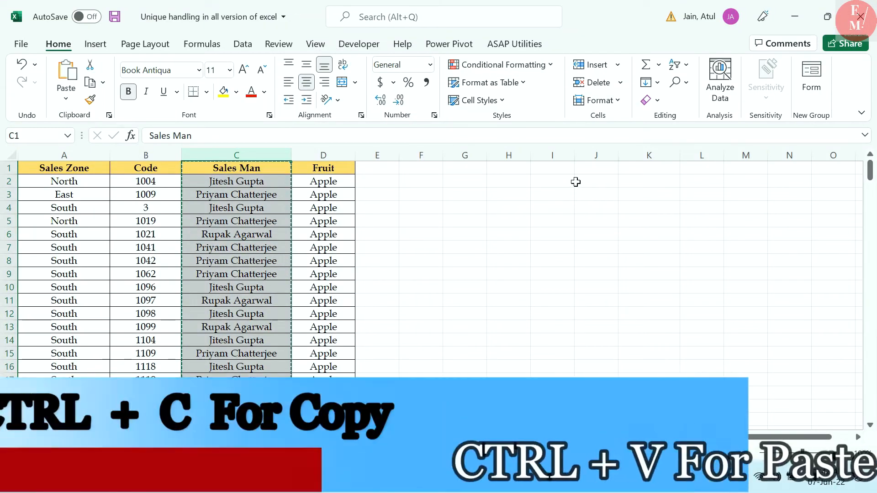
left_click(587, 172)
key("ctrl+shift+Down")
key("ctrl+v")
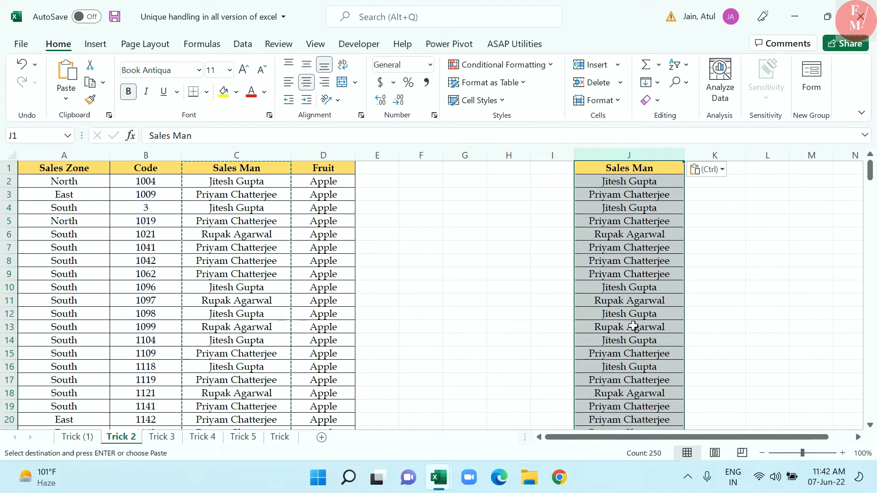
- Remove the duplicates from the copied Sales Man list in column J, treating the first row as a header
left_click(272, 44)
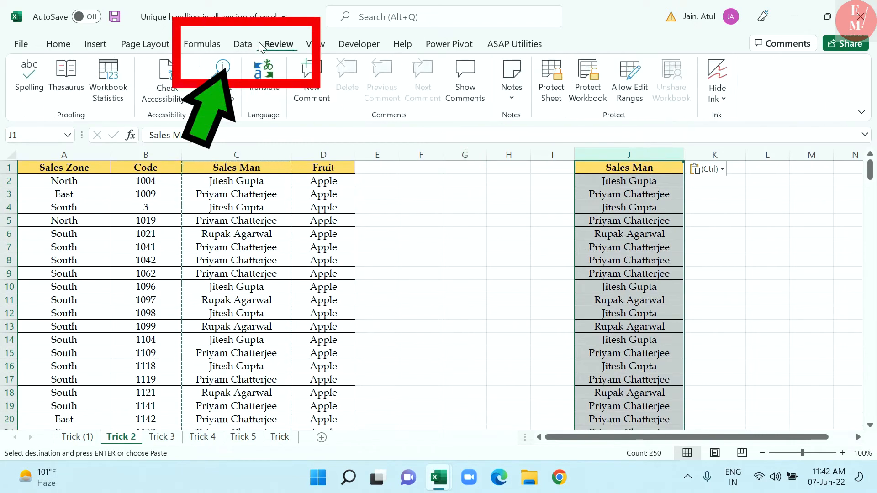
left_click(245, 44)
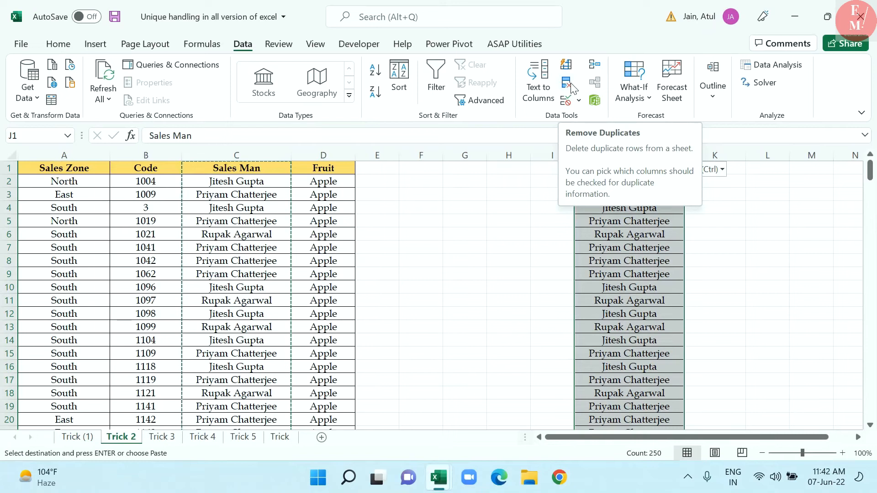
left_click(570, 83)
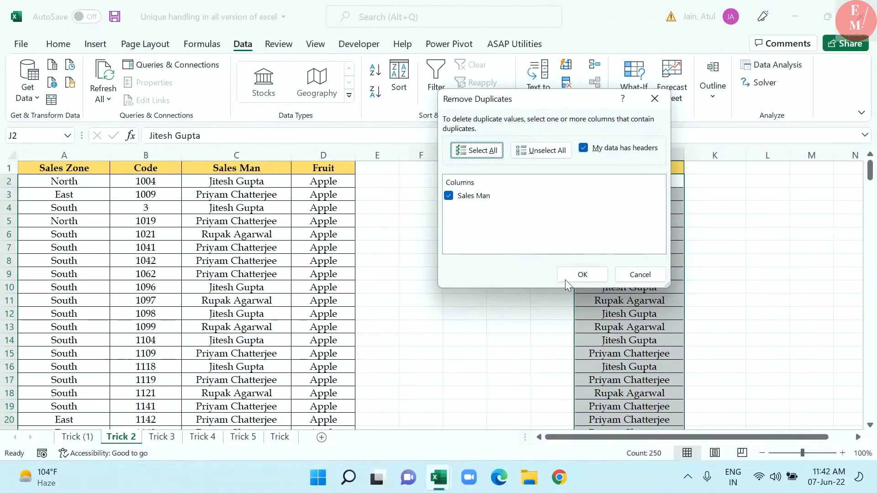
left_click(578, 276)
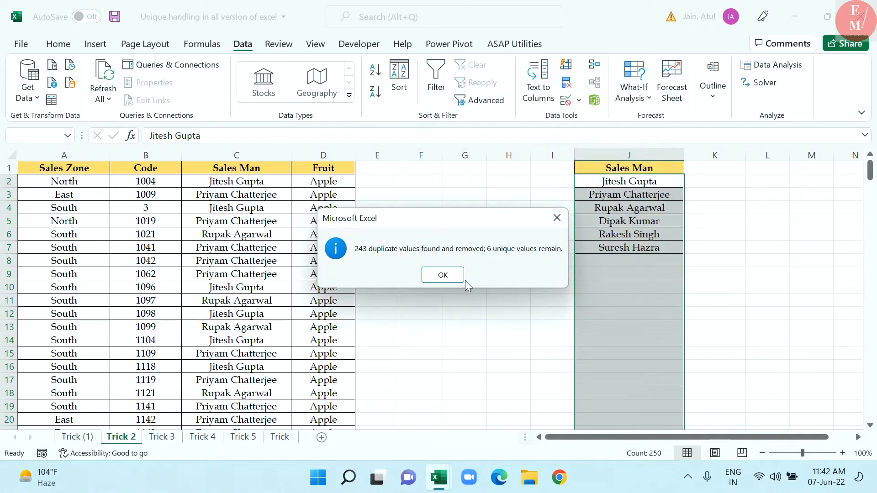
left_click(463, 278)
left_click_drag(612, 169, 656, 277)
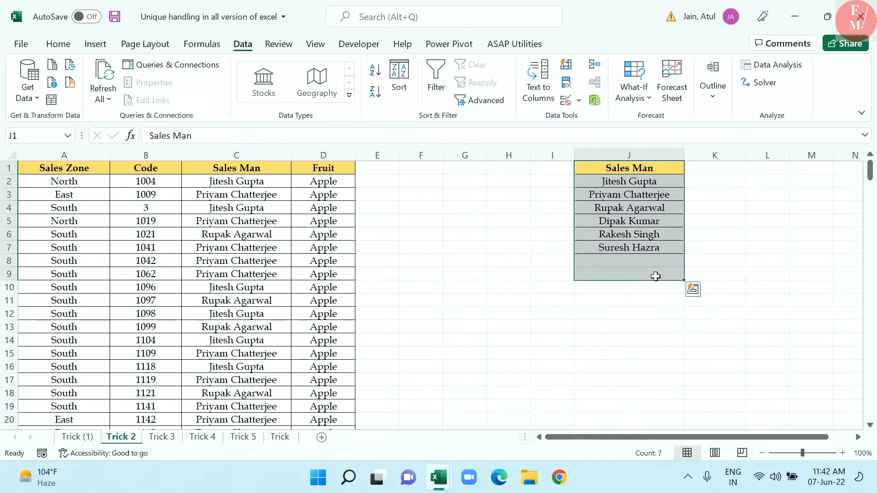
left_click(707, 248, "shift")
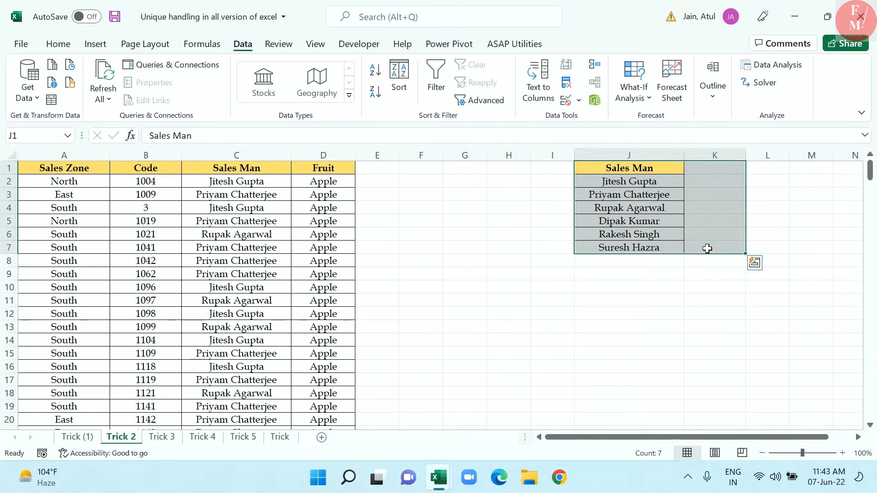
- On the Trick 3 sheet, examine how Sales Man and Fruit combinations repeat through the rows of columns C and D
key("ctrl+Page_Down")
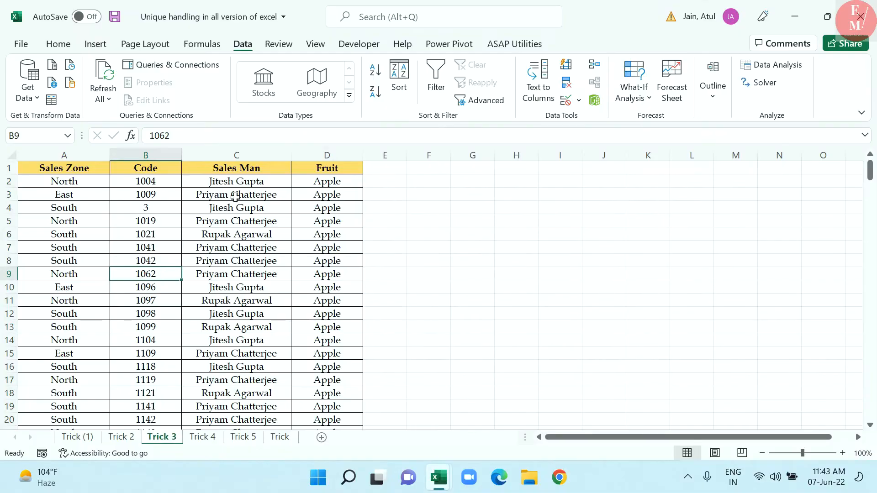
left_click(247, 185)
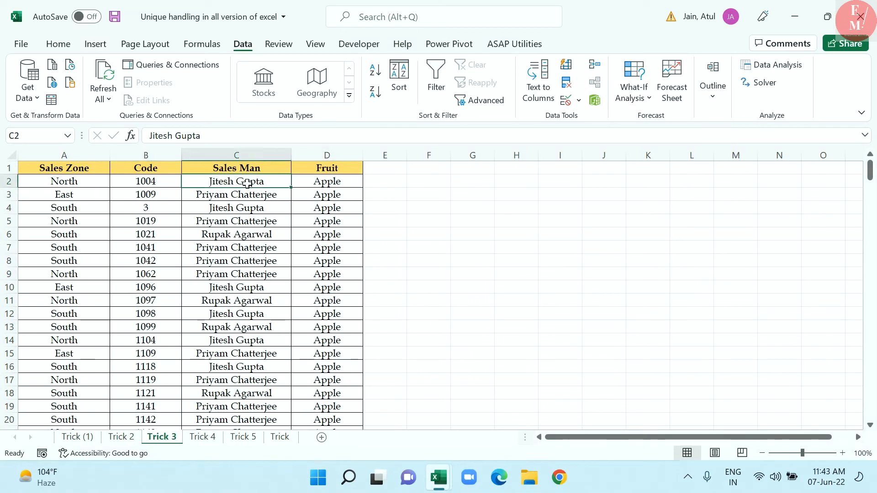
left_click(322, 179)
scroll(226, 327, "down", 20)
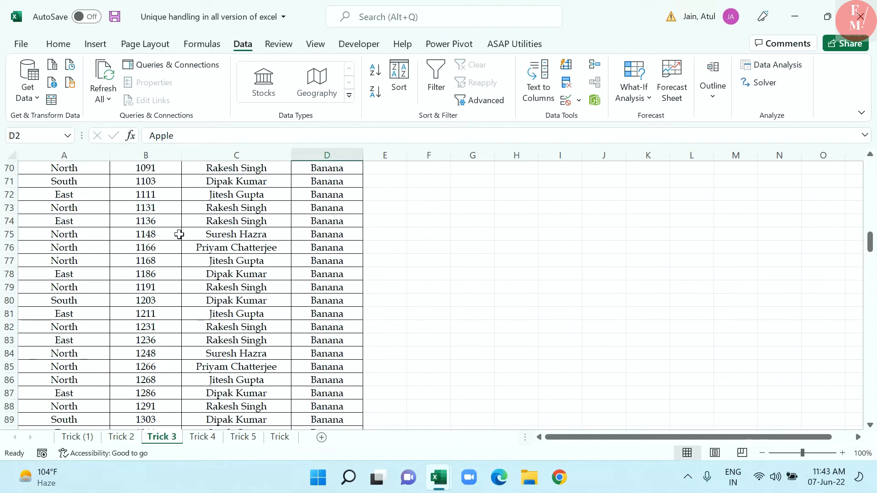
left_click_drag(228, 264, 335, 265)
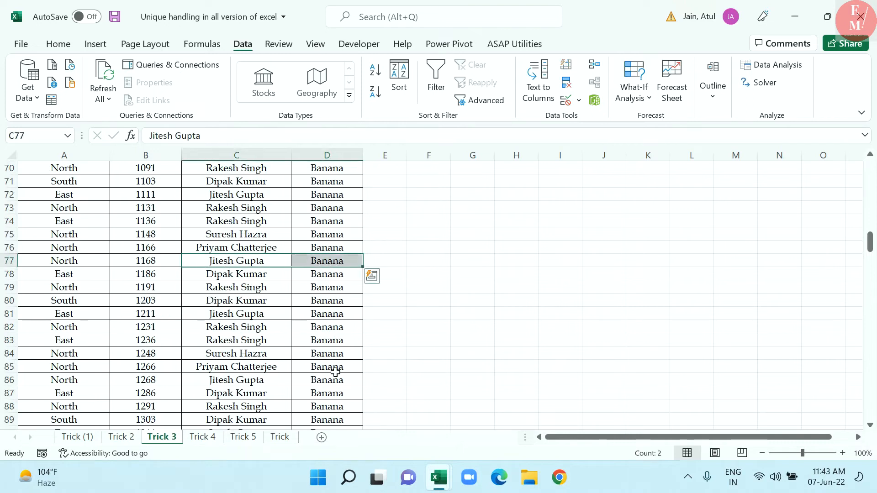
scroll(336, 371, "down", 18)
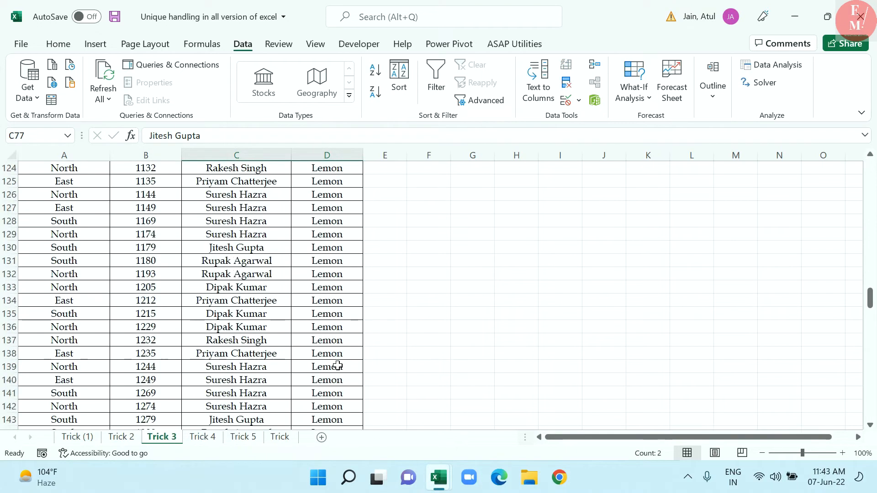
left_click_drag(240, 418, 336, 419)
scroll(551, 346, "up", 3)
scroll(550, 345, "up", 20)
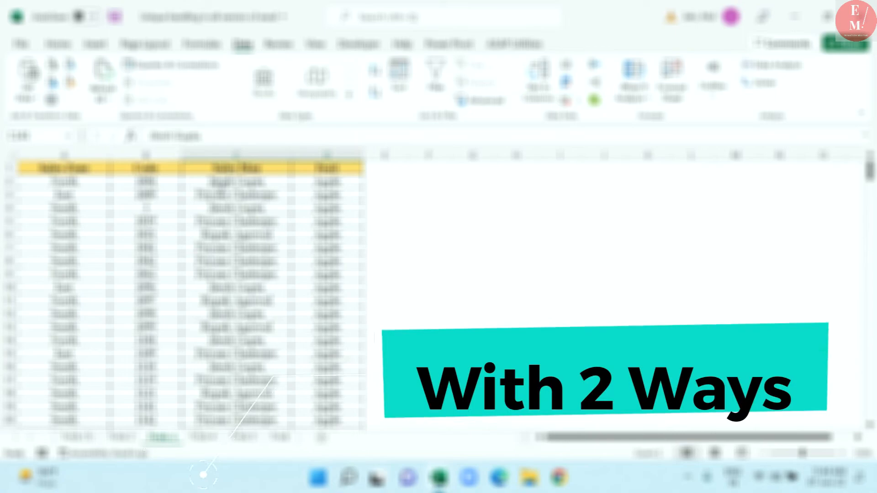
- Copy the Sales Man and Fruit columns of the Trick 3 sheet to columns J and K
key("ctrl+c")
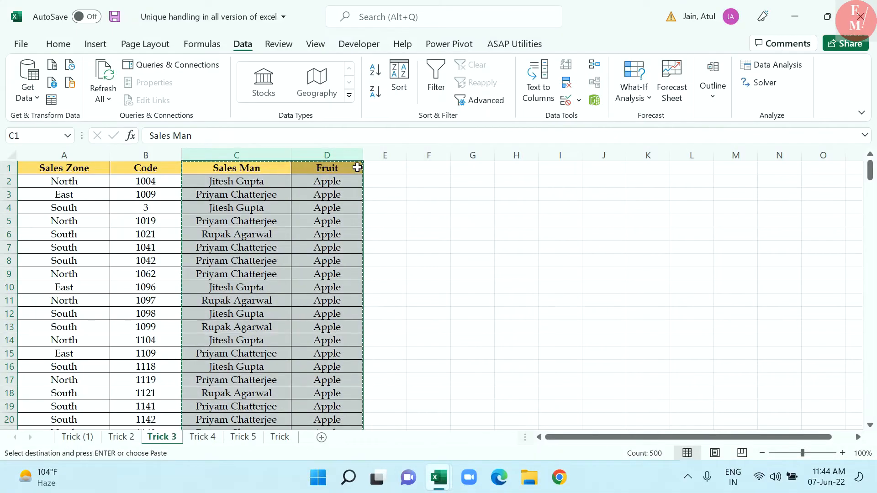
left_click(620, 156)
key("ctrl+v")
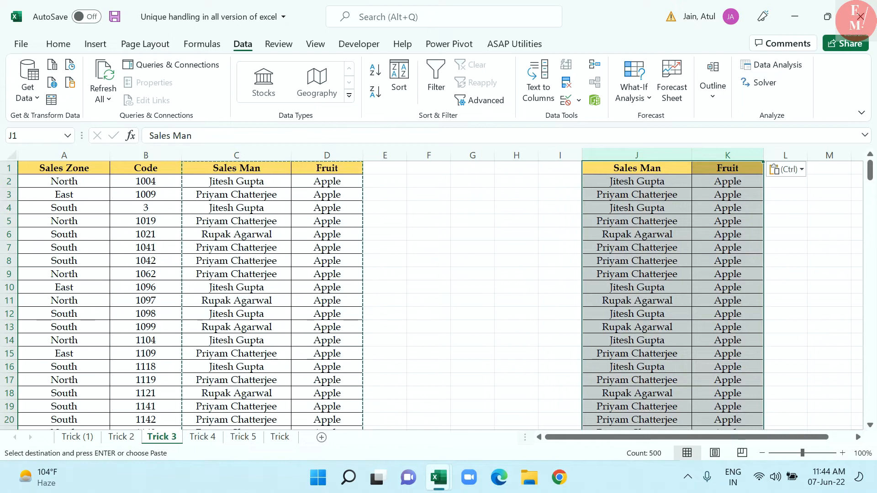
- Remove duplicate rows from the copied list in J:K, checking both Sales Man and Fruit and treating the first row as headers
left_click(571, 85)
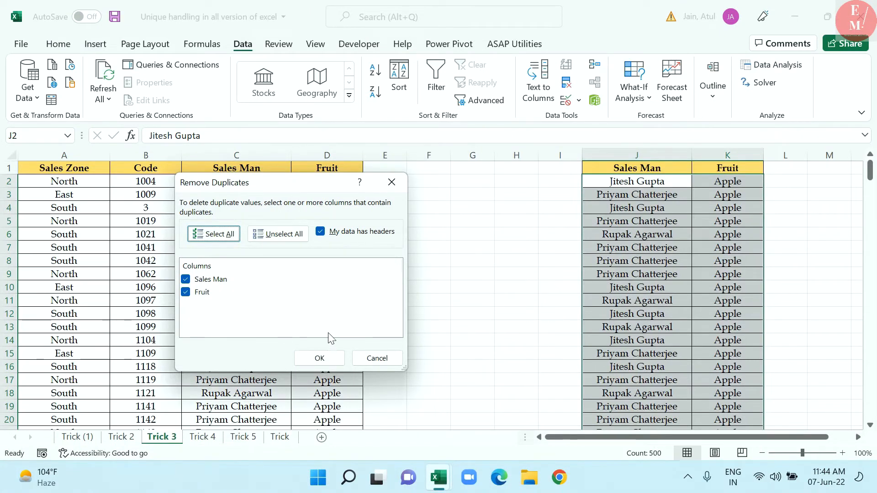
left_click(336, 360)
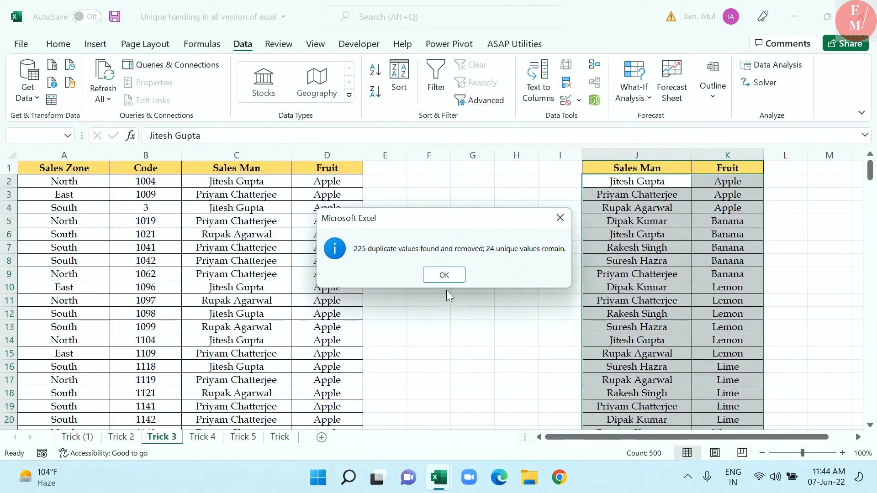
left_click(446, 275)
left_click(622, 241)
scroll(676, 311, "down", 3)
scroll(679, 313, "up", 3)
- Sort the deduplicated list in J:K from A to Z by Sales Man and review the fruits grouped under each salesman
left_click(651, 185)
right_click(652, 185)
mouse_move(686, 307)
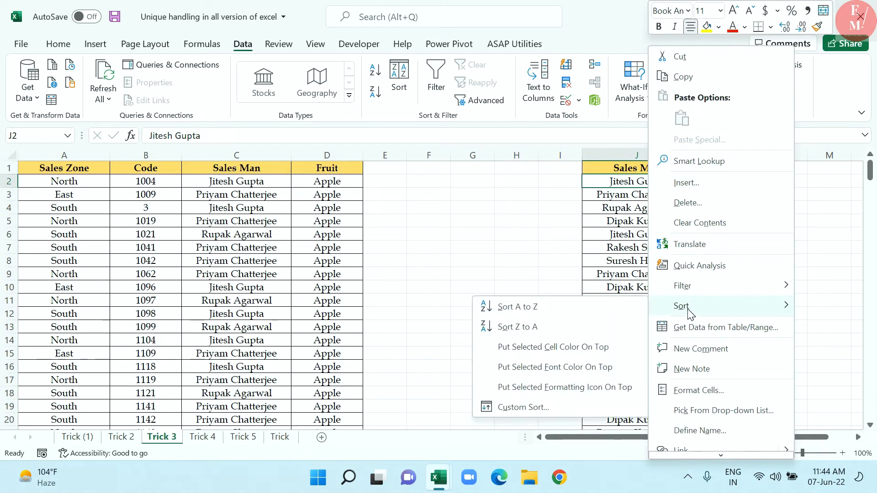
left_click(614, 309)
left_click_drag(654, 188, 731, 213)
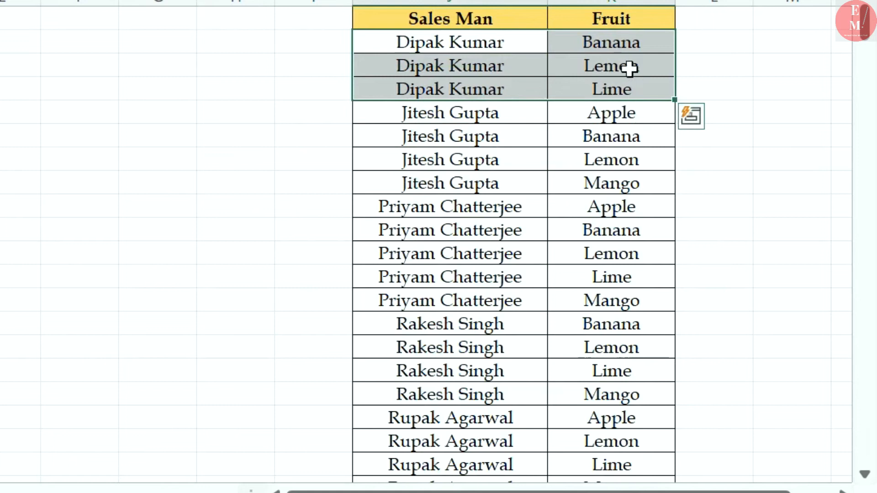
left_click_drag(454, 122, 571, 185)
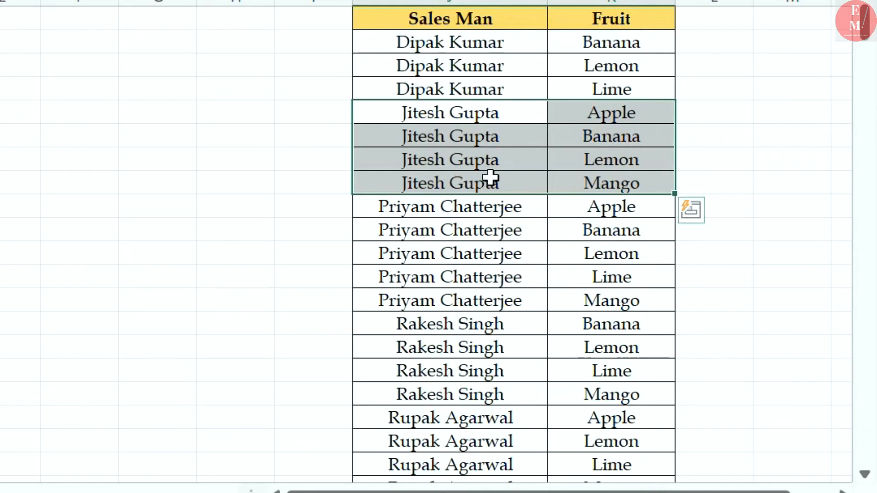
left_click_drag(487, 212, 544, 318)
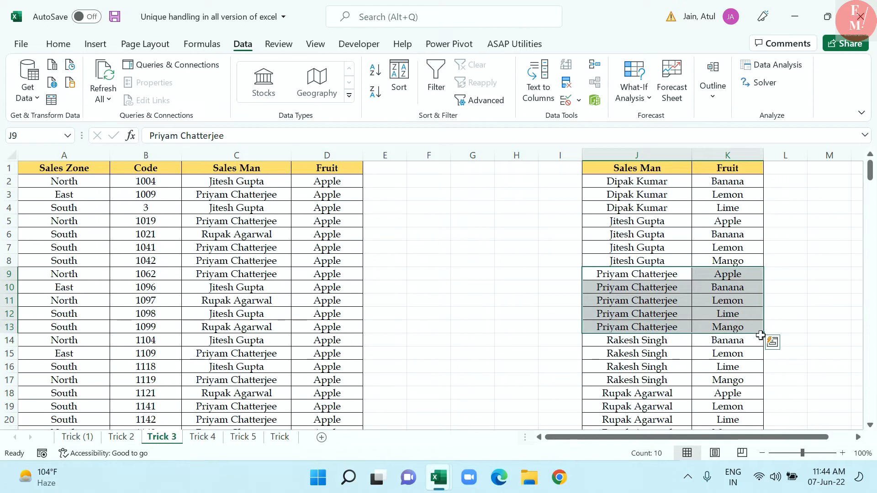
- On the Trick 4 sheet, copy the Sales Man header from C1 to K4 and autofit column K to it
key("ctrl+Page_Down")
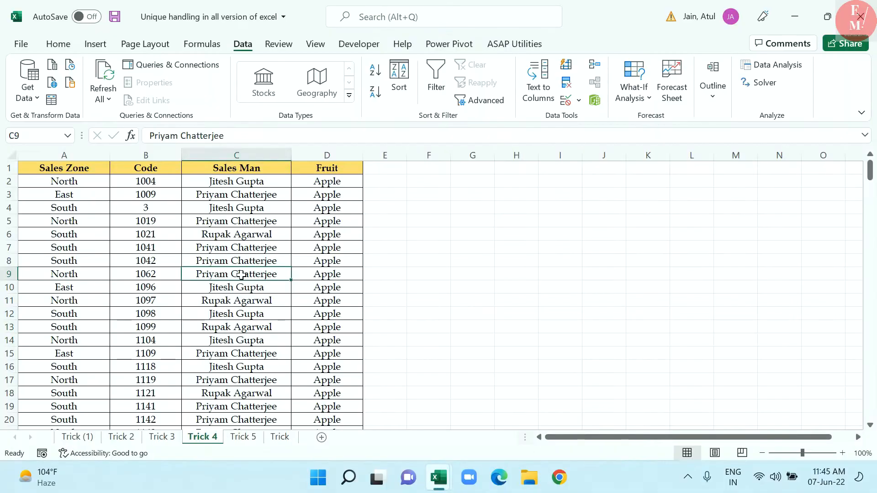
left_click(338, 275)
left_click(275, 253)
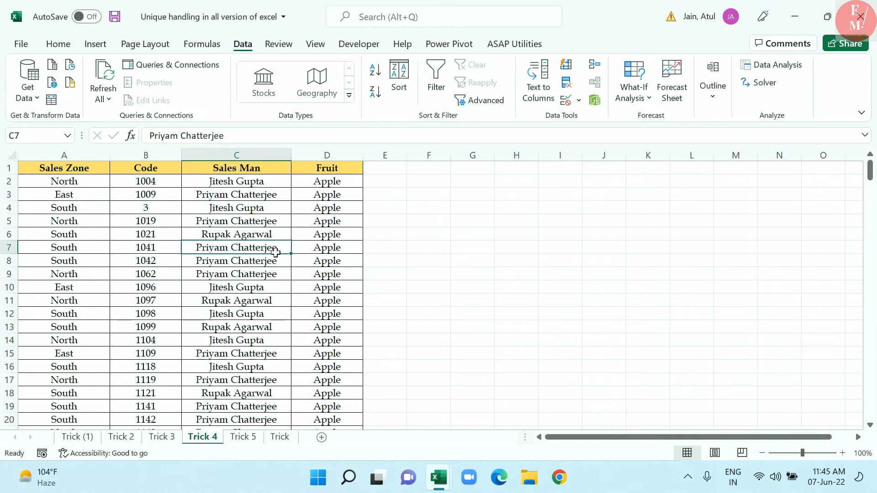
left_click(286, 172)
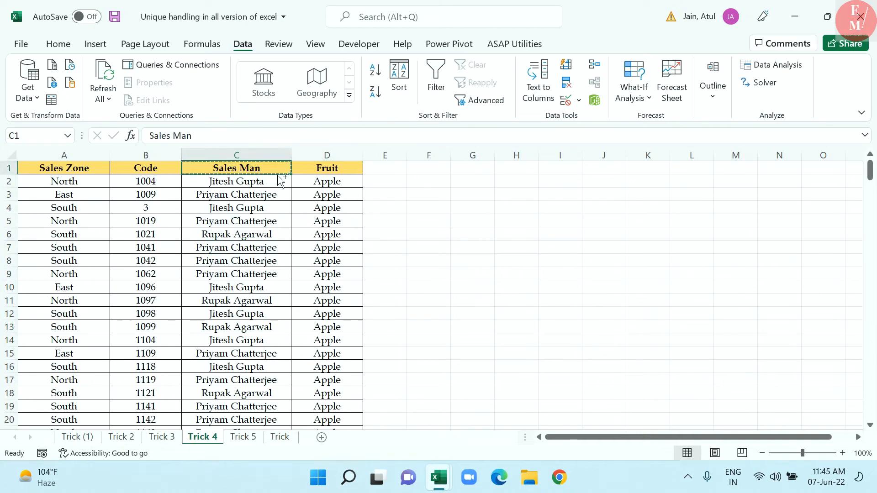
left_click(640, 211)
key("ctrl+v")
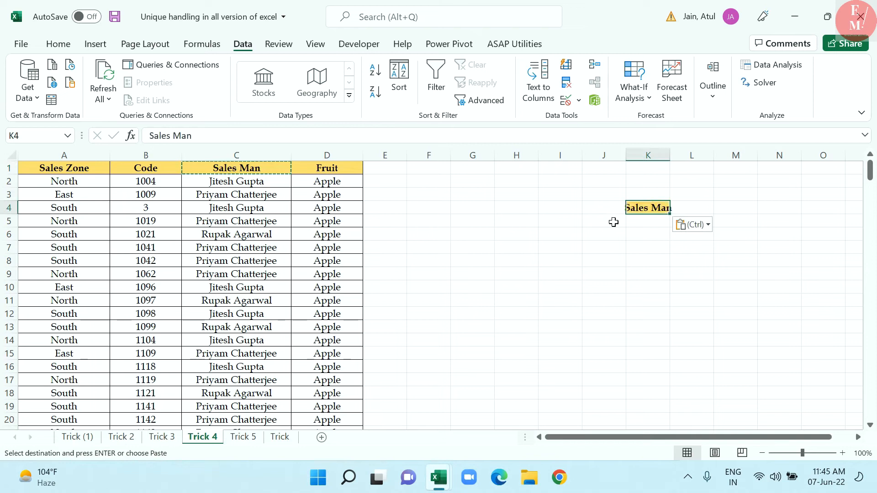
double_click(676, 161)
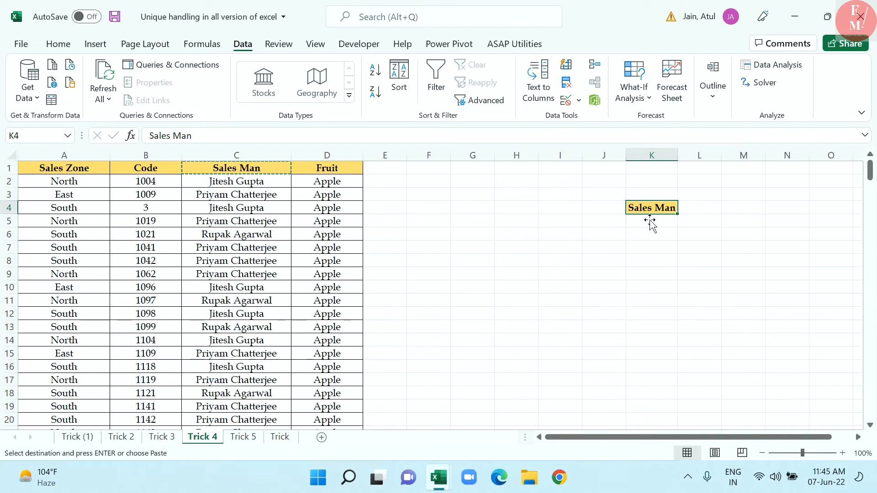
- Start an Advanced Filter on the Trick 4 sheet that copies to another location, with column C as the list range
left_click(653, 239)
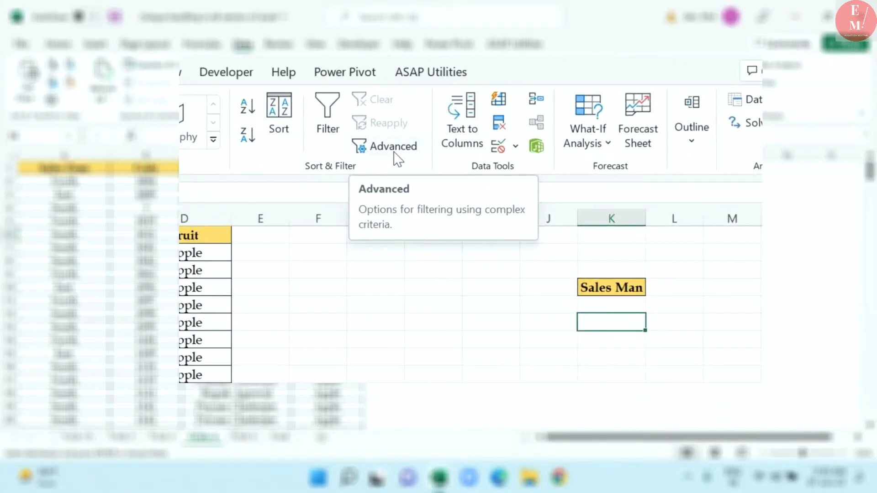
left_click(394, 153)
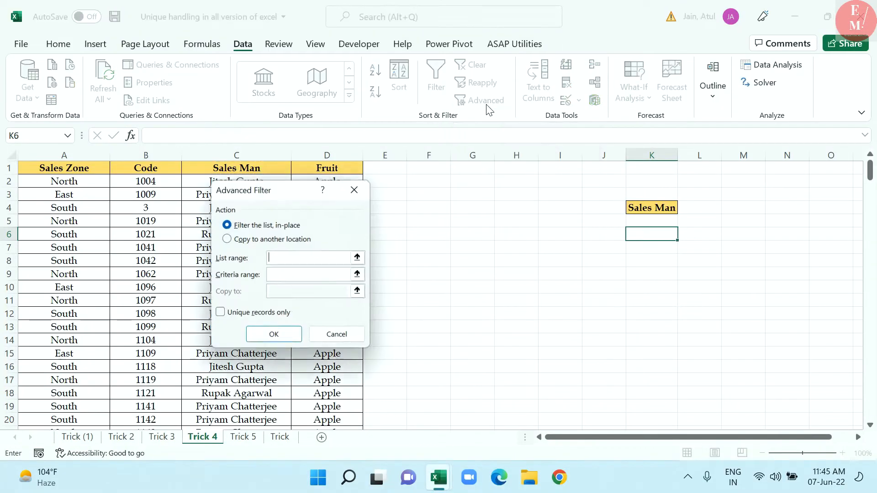
left_click_drag(274, 194, 480, 198)
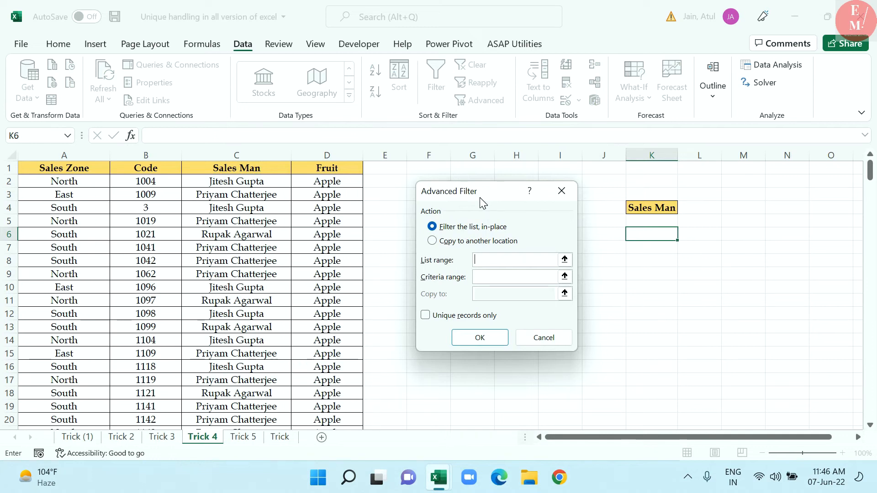
left_click(460, 241)
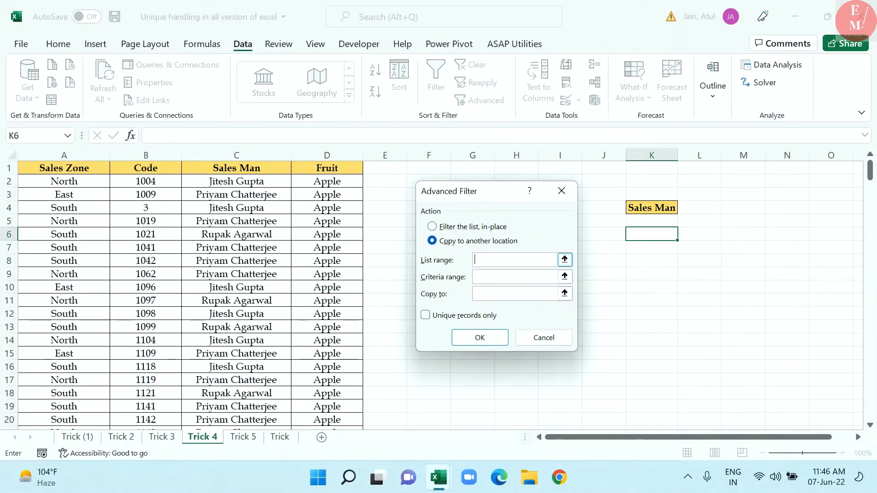
left_click(275, 168)
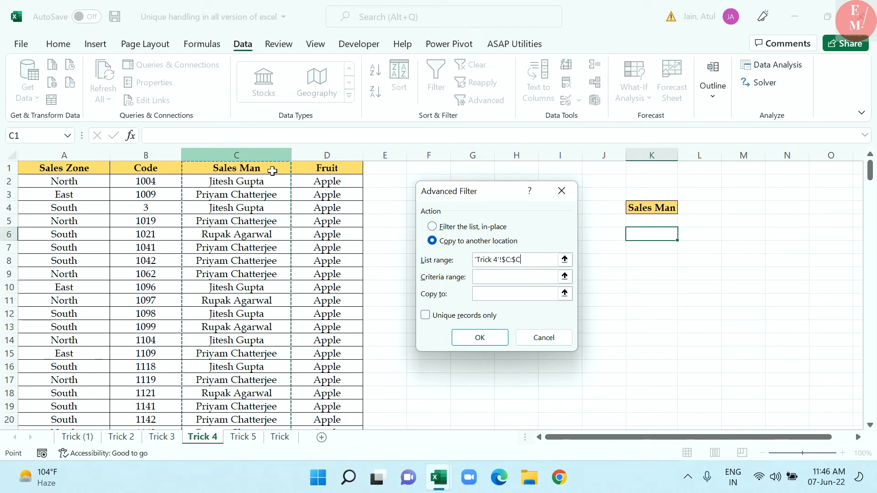
- Run the Advanced Filter with K4 as the copy destination and unique records only, and autofit column K to the resulting list
left_click(487, 296)
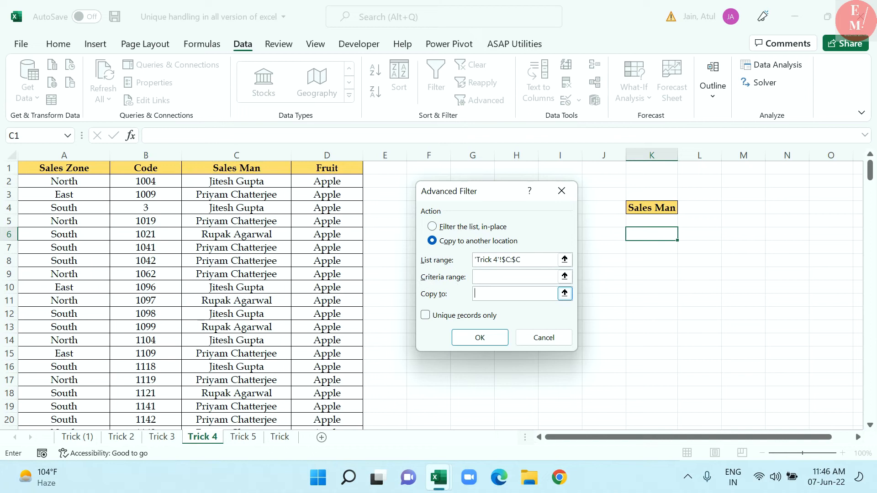
left_click(652, 209)
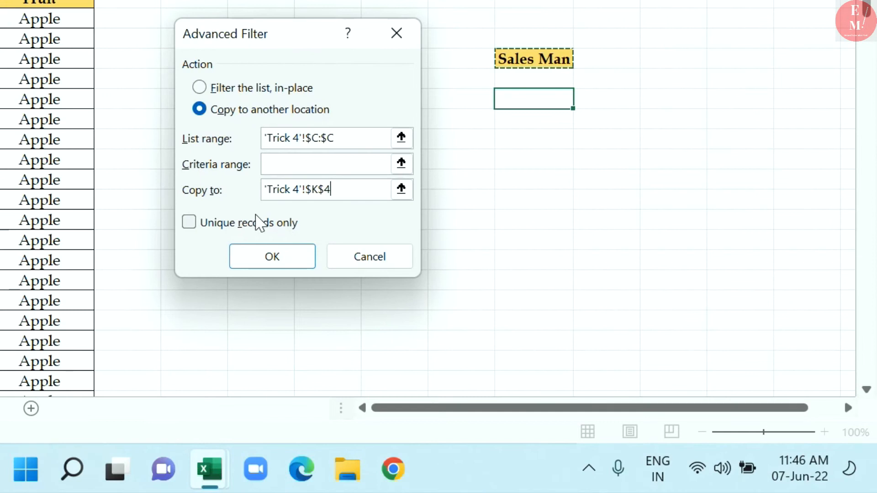
left_click(469, 316)
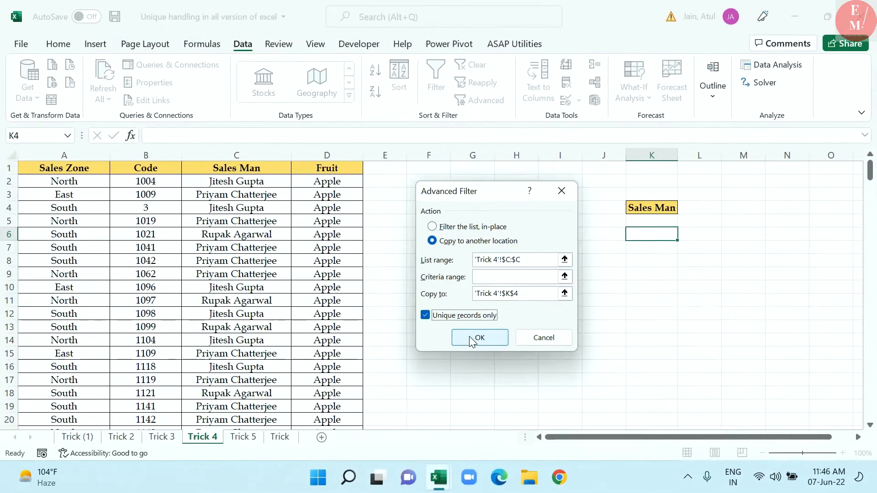
left_click(272, 257)
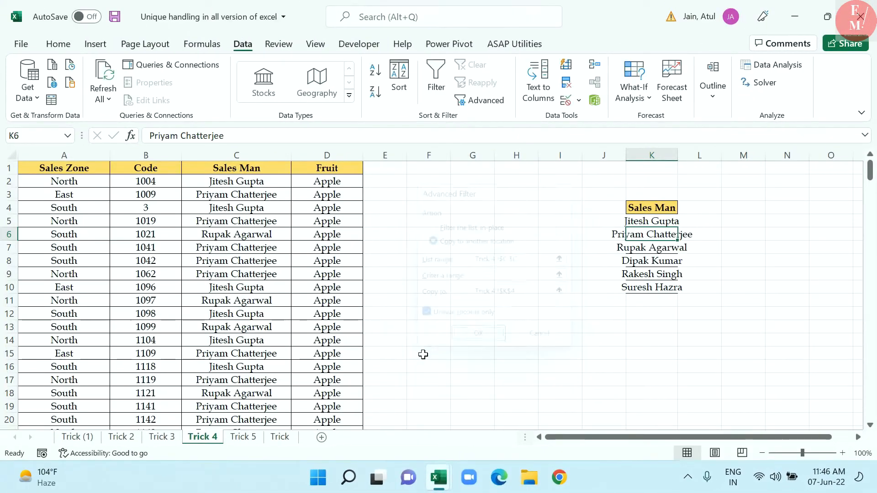
double_click(678, 156)
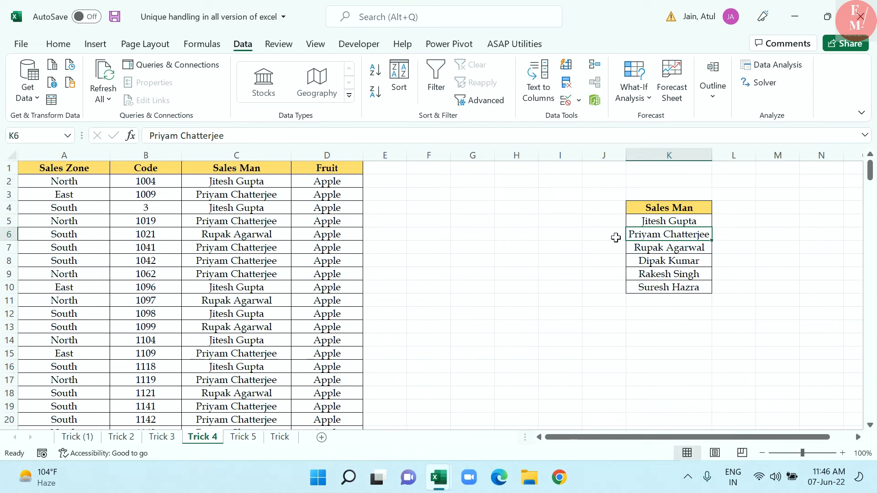
- On the Trick 5 sheet, copy the Sales Zone header from A1 to H4
left_click(244, 436)
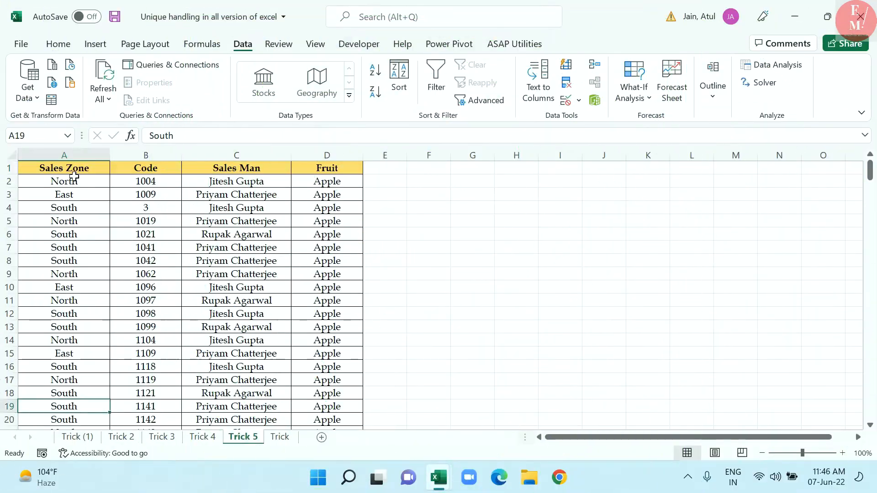
left_click(69, 169)
key("ctrl+c")
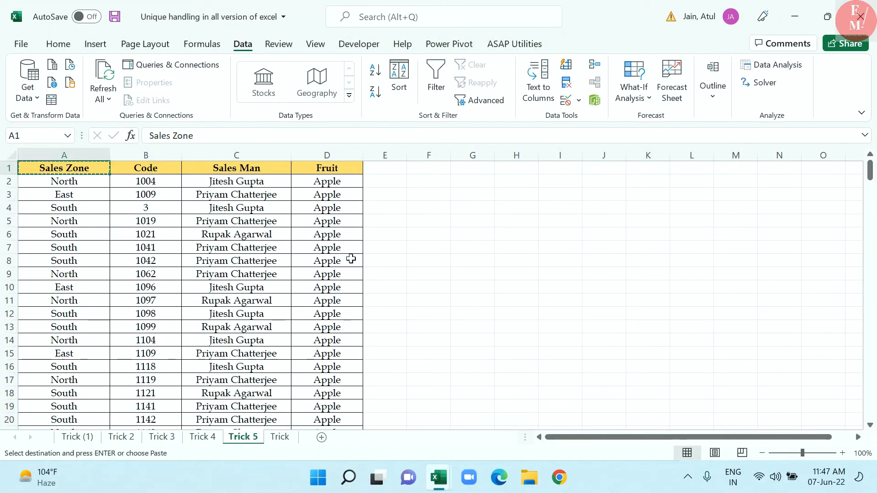
left_click(530, 211)
key("ctrl+v")
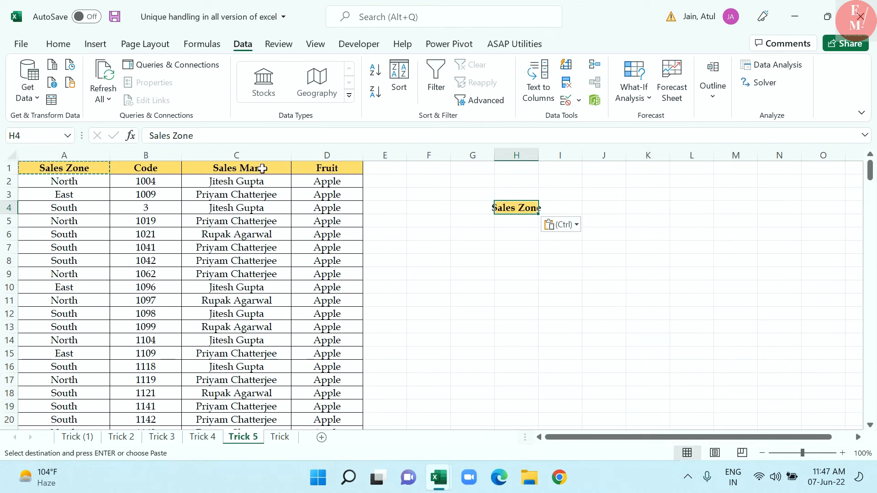
- Copy the Sales Man and Fruit headers from C1:D1 to I4:J4 and widen column H to fit its header
left_click(288, 168)
left_click_drag(298, 169, 337, 172)
key("ctrl+c")
left_click(566, 209)
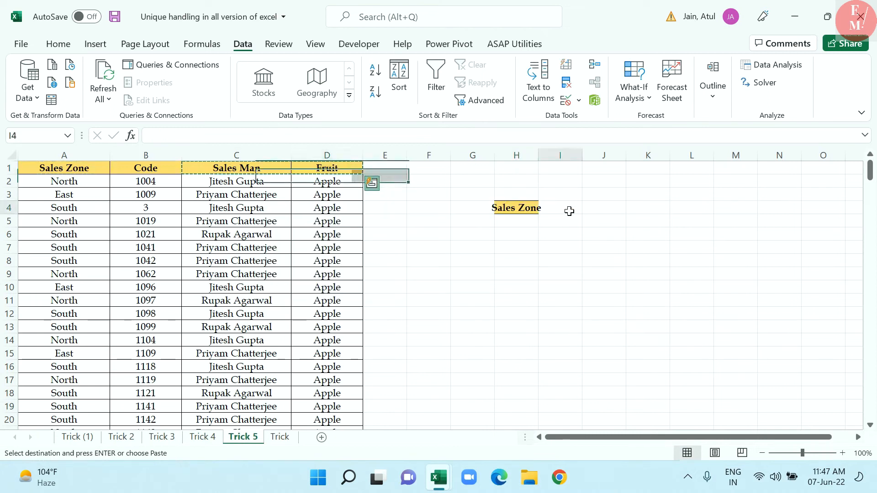
key("ctrl+v")
left_click_drag(543, 161, 601, 163)
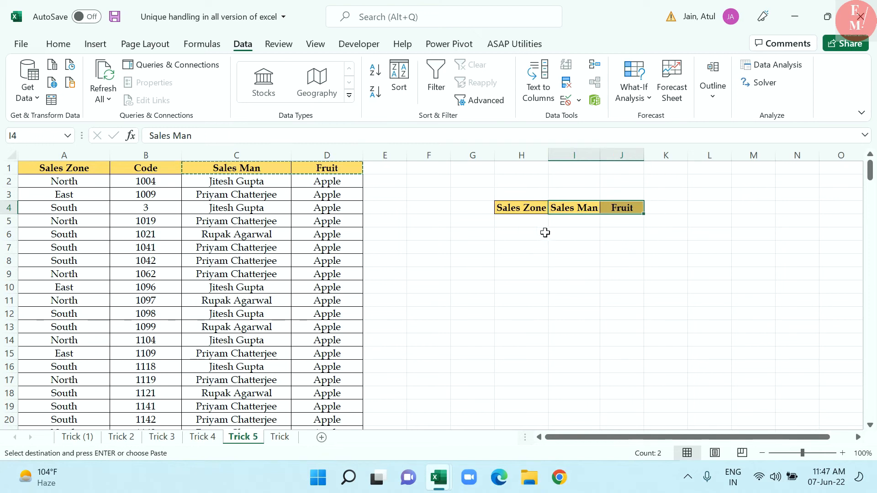
left_click(543, 235)
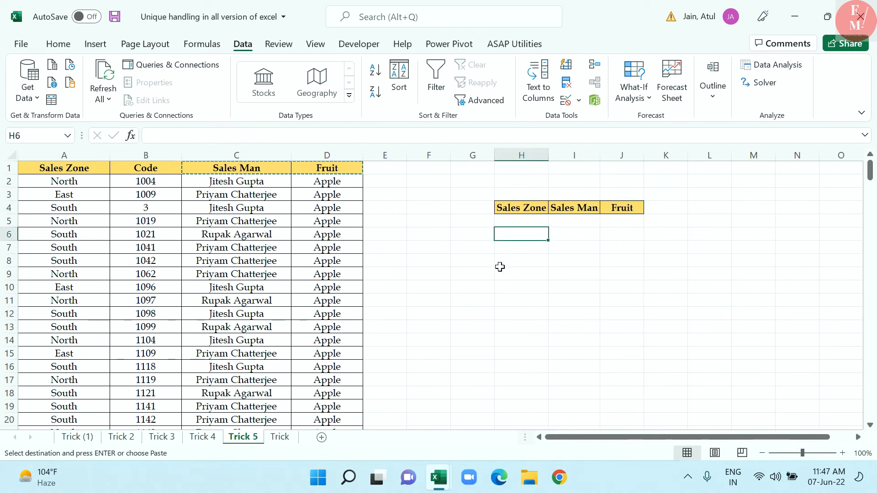
left_click_drag(527, 210, 525, 261)
left_click_drag(101, 197, 97, 263)
left_click_drag(586, 211, 584, 300)
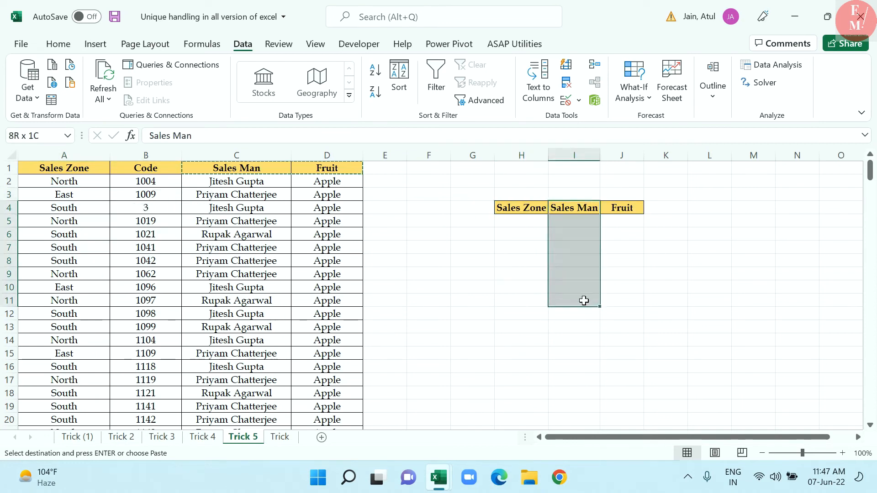
left_click_drag(623, 211, 626, 385)
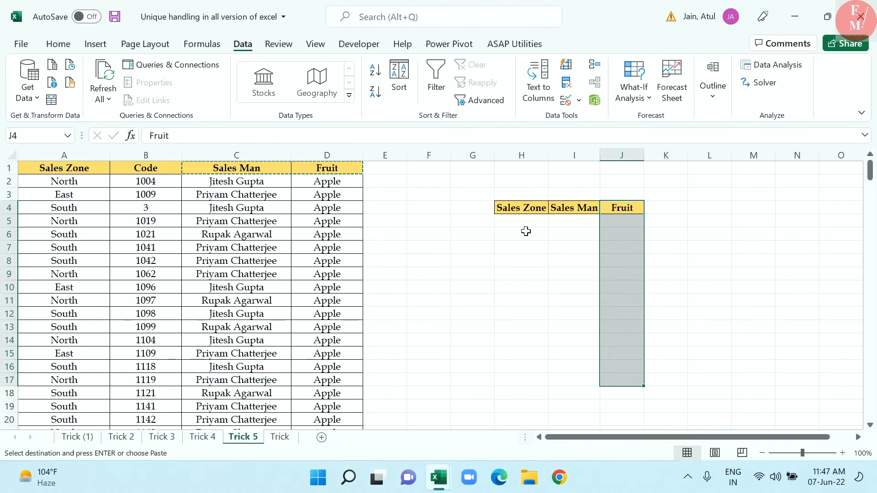
- Start an Advanced Filter from empty cell H6 that copies to another location, with columns A:D as the list range
left_click(525, 234)
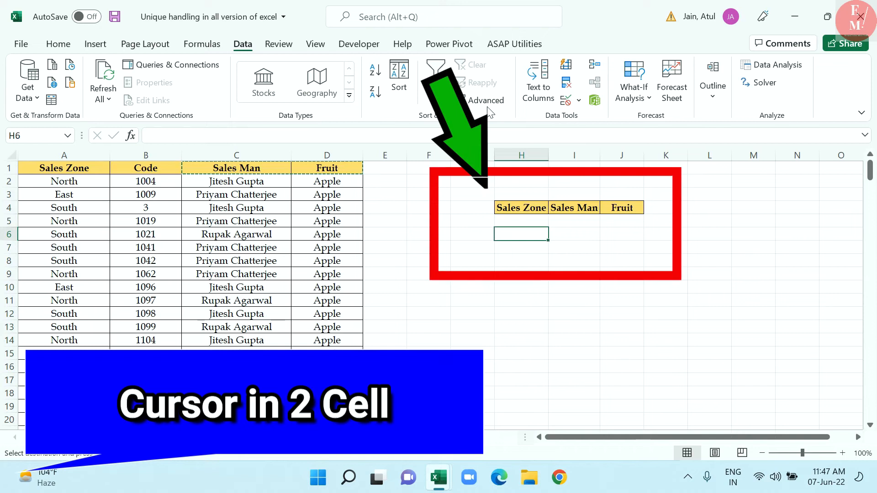
left_click(485, 100)
left_click_drag(491, 184, 485, 230)
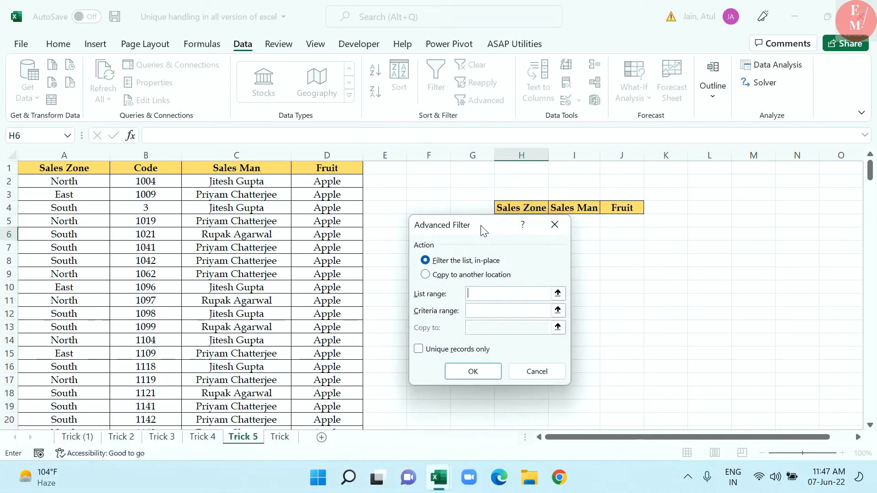
left_click(466, 275)
left_click(496, 294)
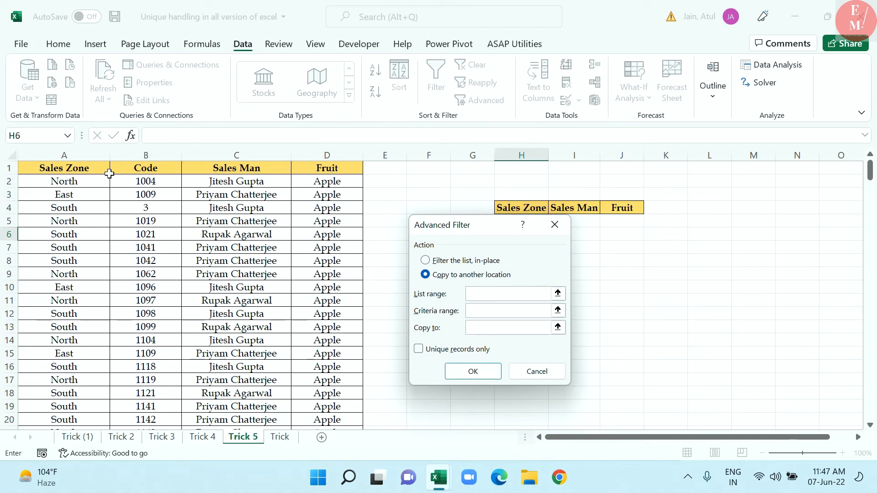
left_click_drag(94, 156, 288, 156)
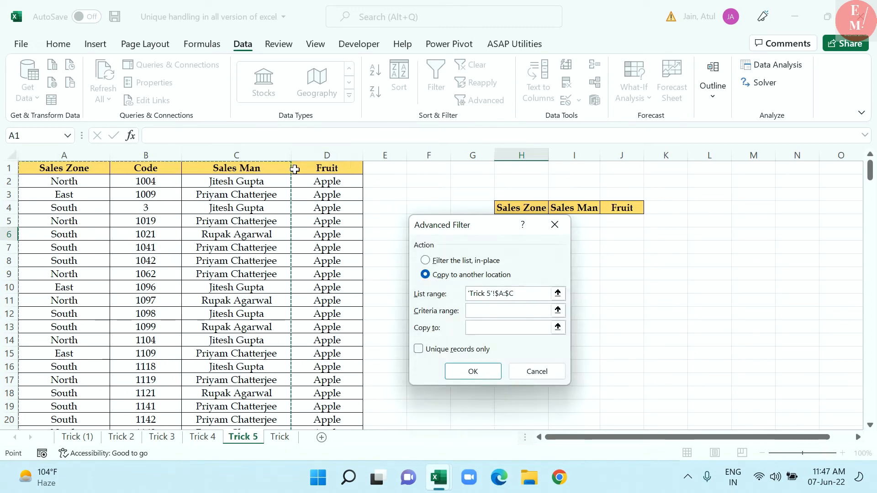
left_click_drag(64, 156, 327, 168)
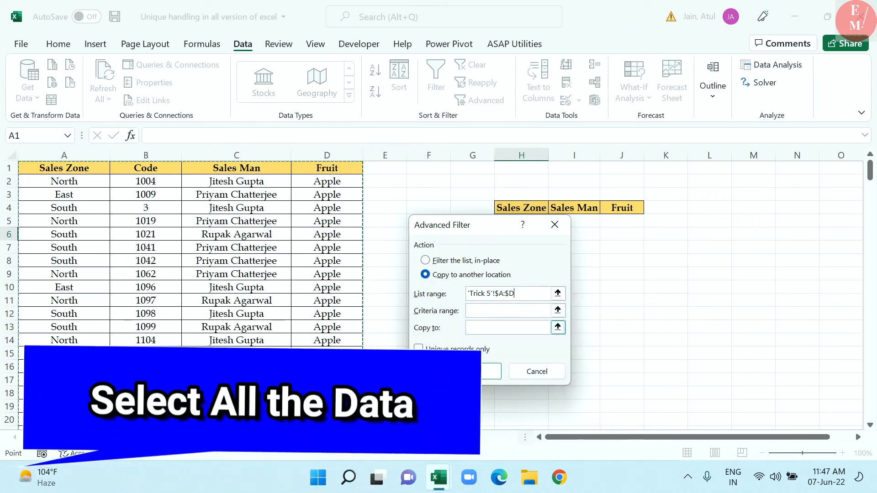
- Run the Advanced Filter with headers H4:J4 as the copy destination and unique records only, and autofit column I
left_click(483, 331)
left_click_drag(535, 212, 627, 210)
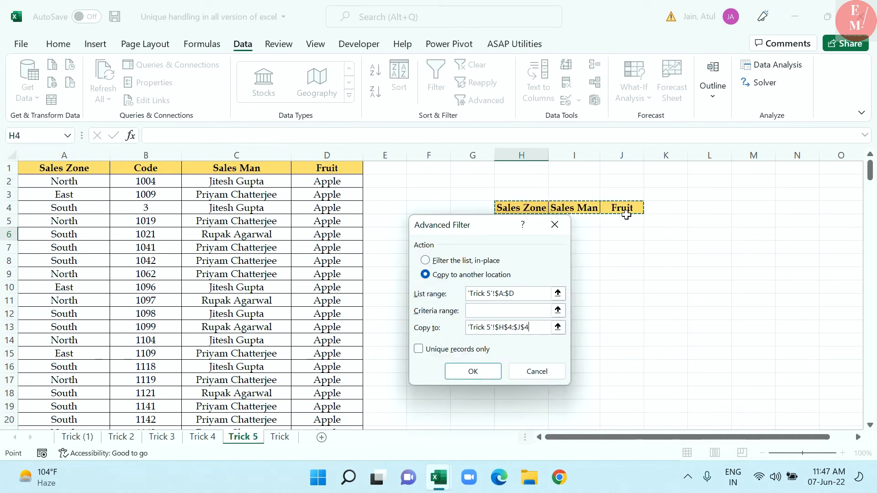
left_click(429, 360)
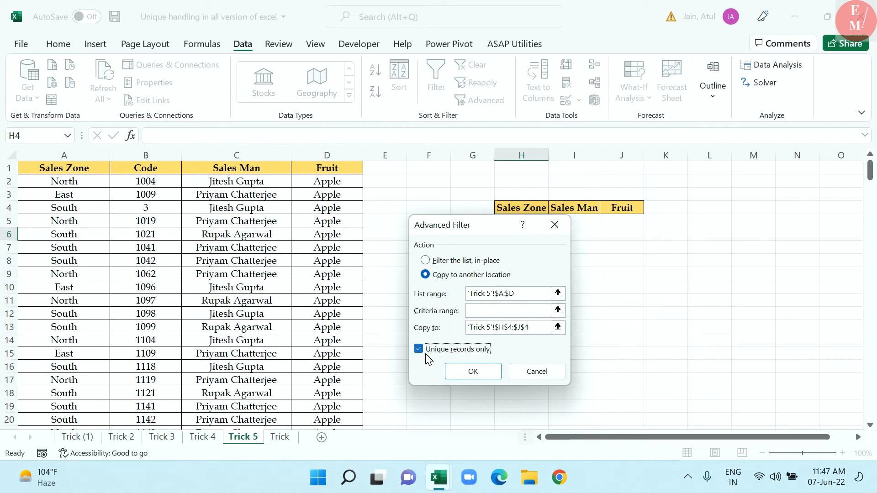
left_click(484, 374)
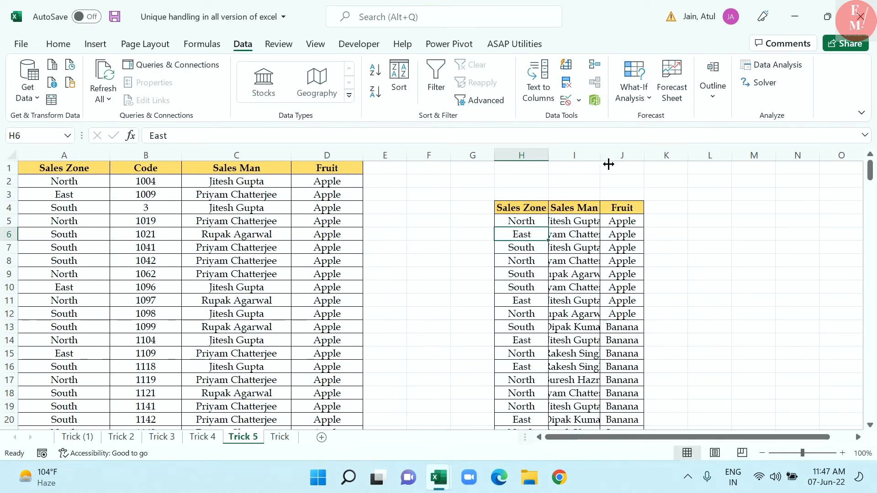
double_click(600, 155)
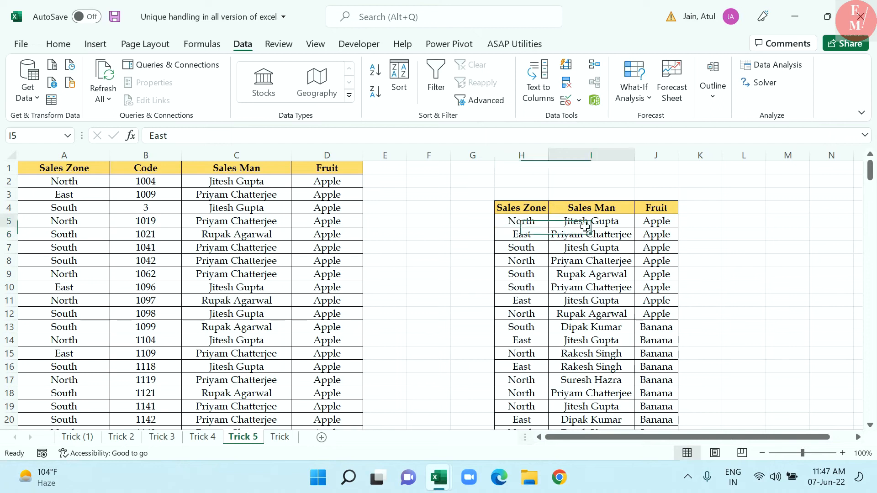
- Sort the extracted list in H:J from A to Z by Sales Man
right_click(575, 221)
mouse_move(629, 312)
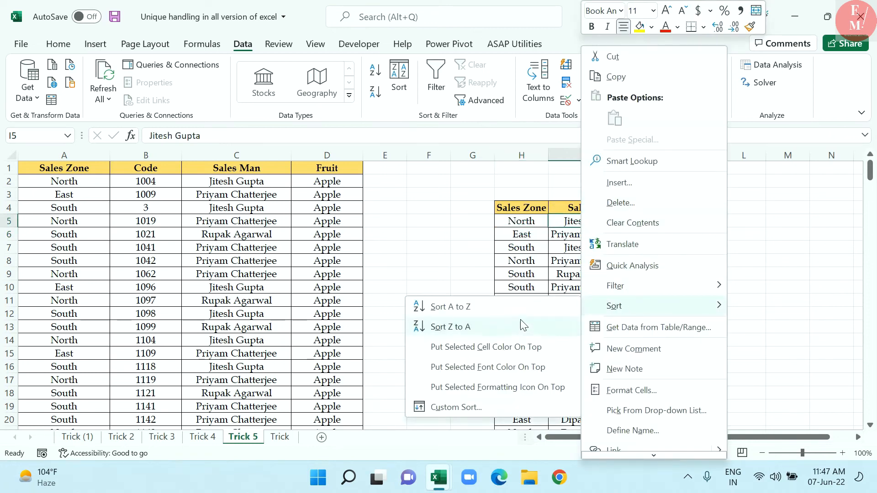
left_click(518, 307)
- Examine the sorted list in H:J for the unique Sales Zone, Sales Man and Fruit combinations, down to its last row
left_click_drag(581, 229, 535, 274)
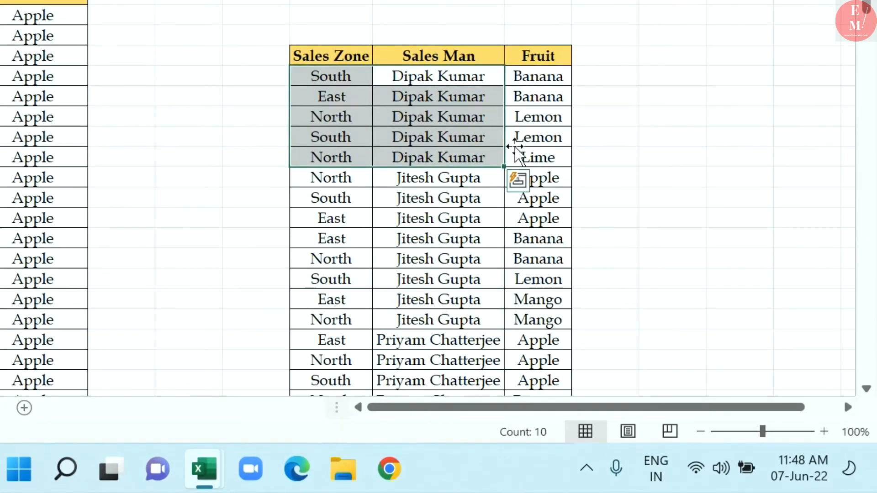
left_click_drag(569, 83, 353, 176)
left_click_drag(348, 84, 539, 86)
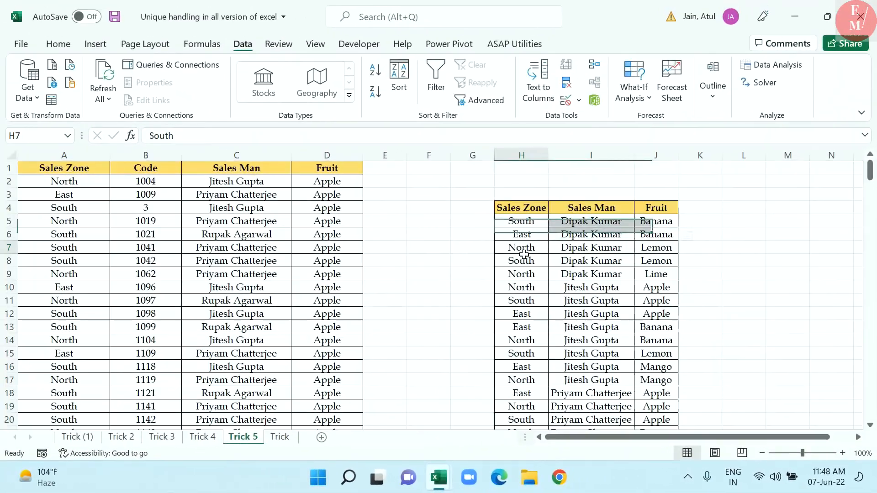
left_click_drag(407, 169, 594, 176)
left_click_drag(663, 252, 548, 276)
scroll(678, 325, "down", 3)
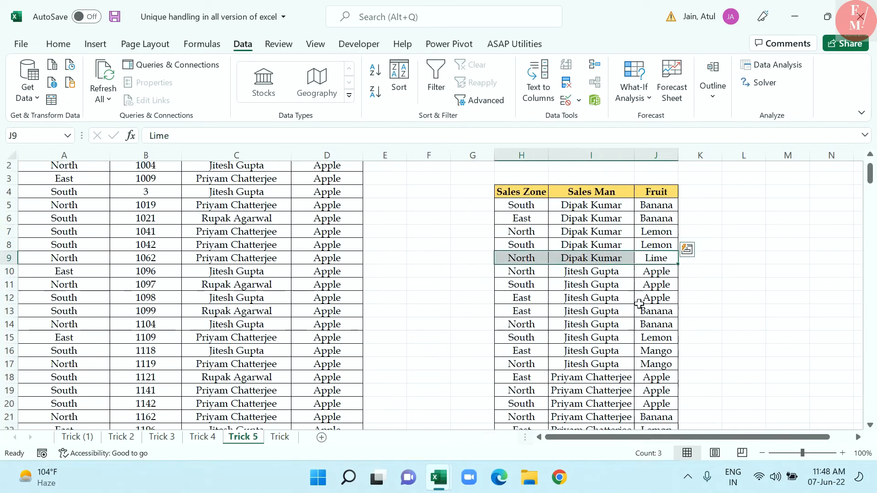
scroll(678, 325, "down", 2)
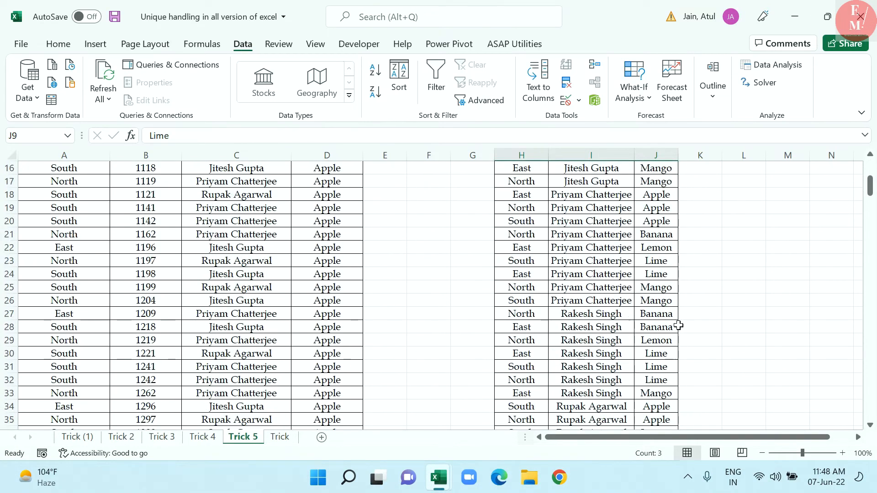
scroll(626, 317, "down", 5)
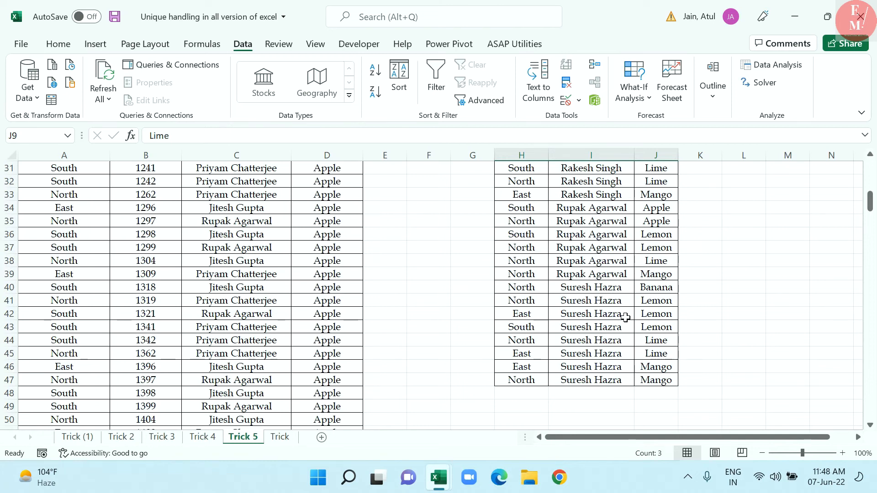
scroll(625, 317, "up", 10)
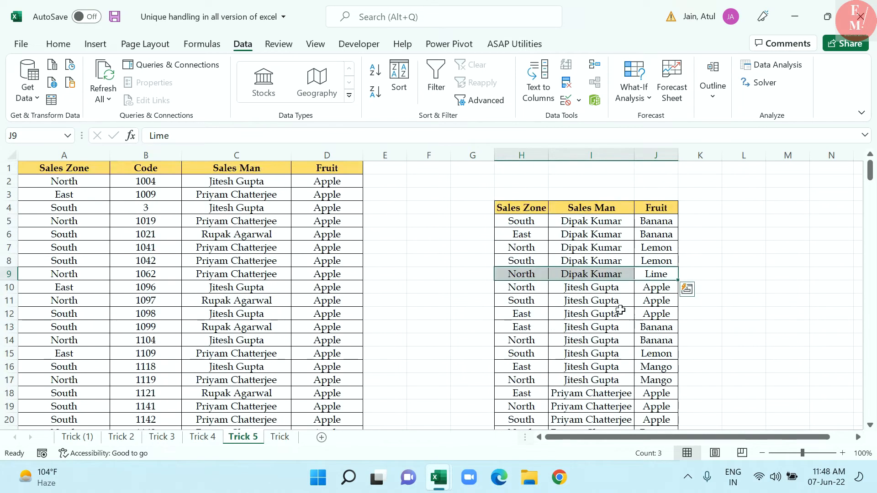
left_click_drag(521, 208, 521, 301)
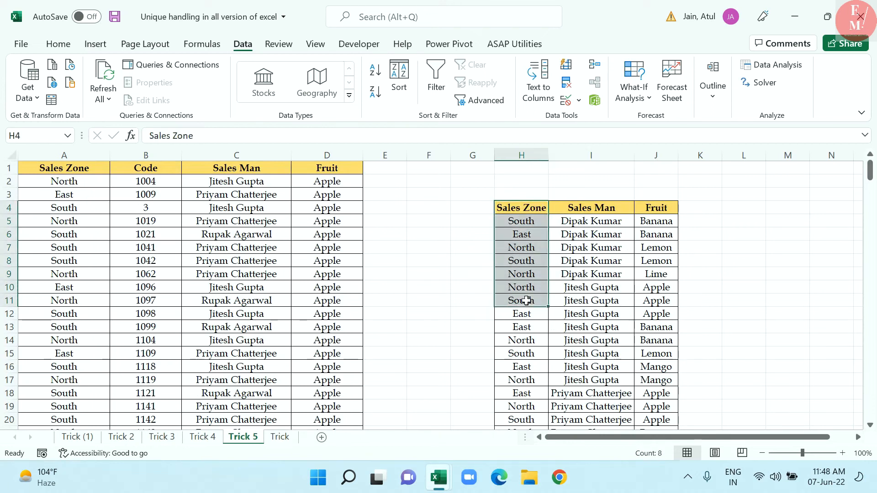
- Copy the headers H4:J4 from the Trick 5 sheet to G4 on the Trick sheet and widen column I slightly
left_click_drag(591, 208, 571, 327)
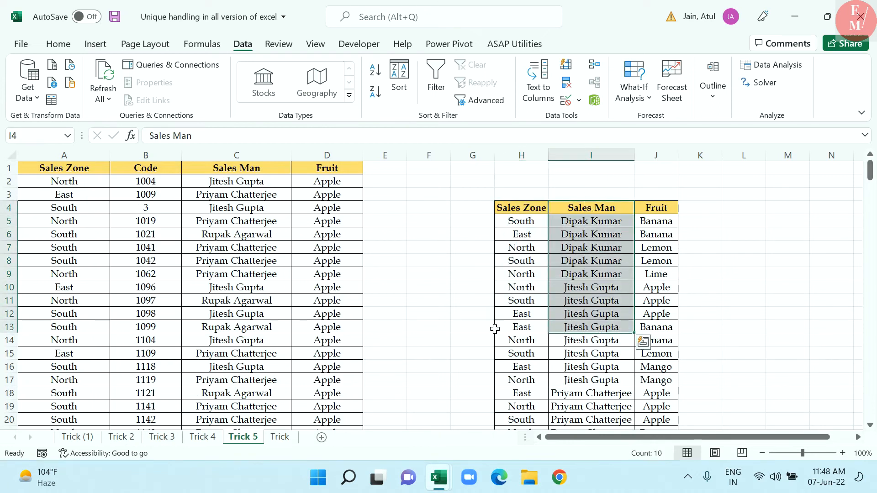
left_click_drag(656, 208, 666, 343)
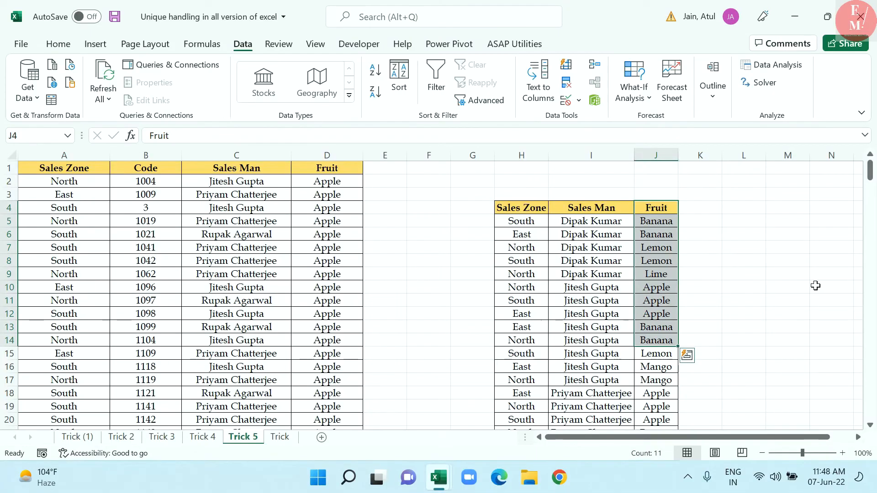
left_click_drag(521, 209, 646, 213)
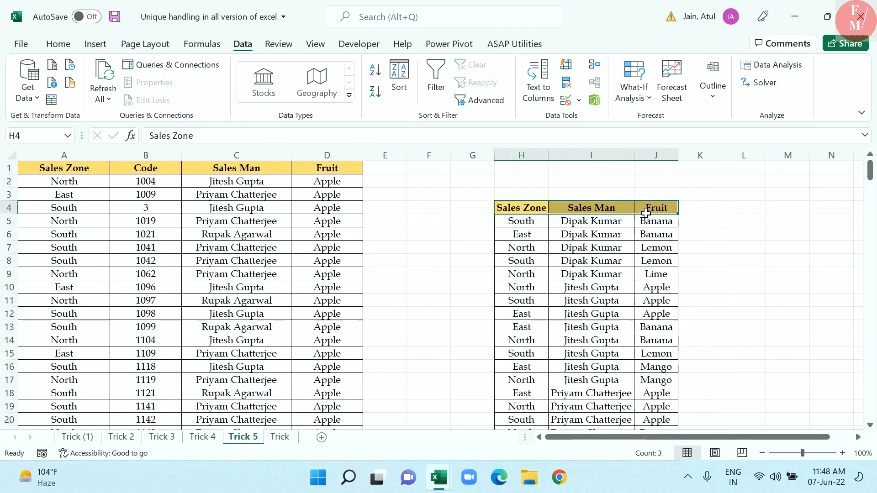
key("ctrl+c")
left_click(275, 437)
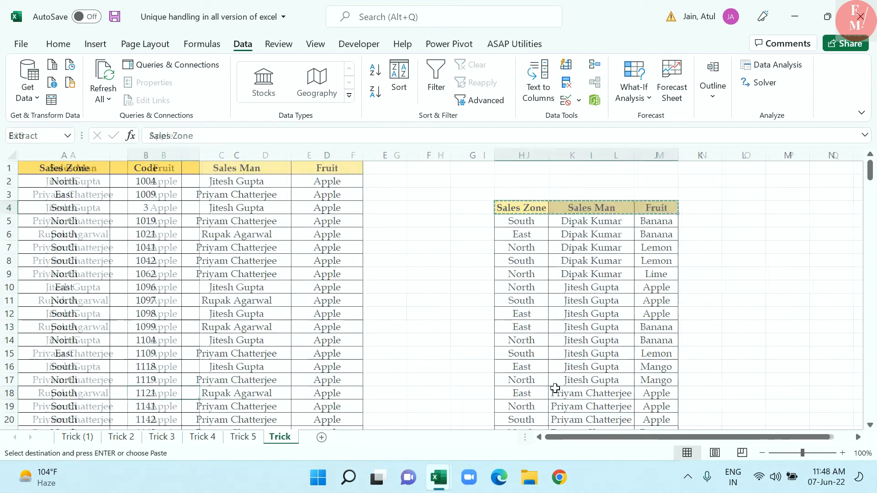
left_click(418, 211)
key("ctrl+v")
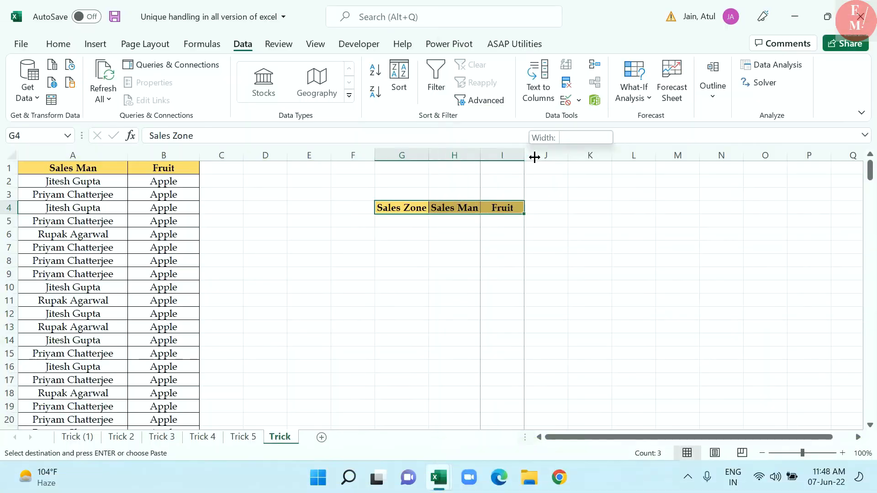
left_click_drag(534, 156, 545, 157)
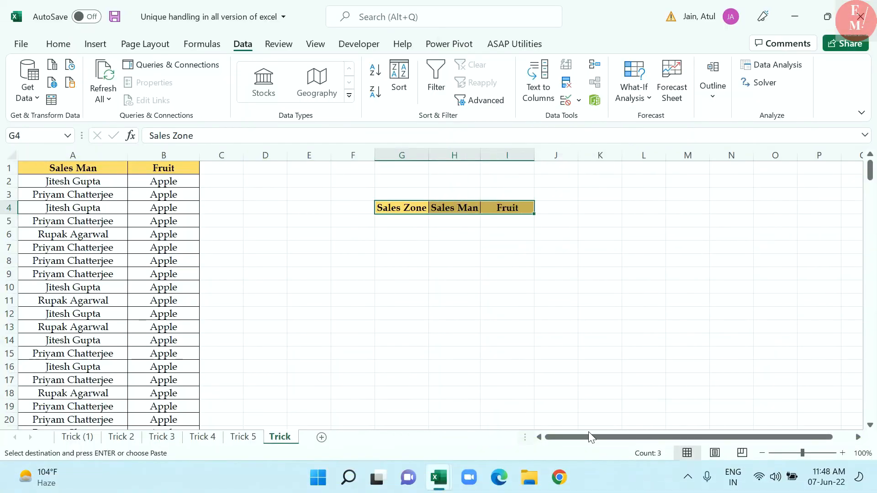
left_click(600, 428)
- Start an Advanced Filter from empty cell G6 that copies to another location, with columns A:B as the list range
left_click(403, 235)
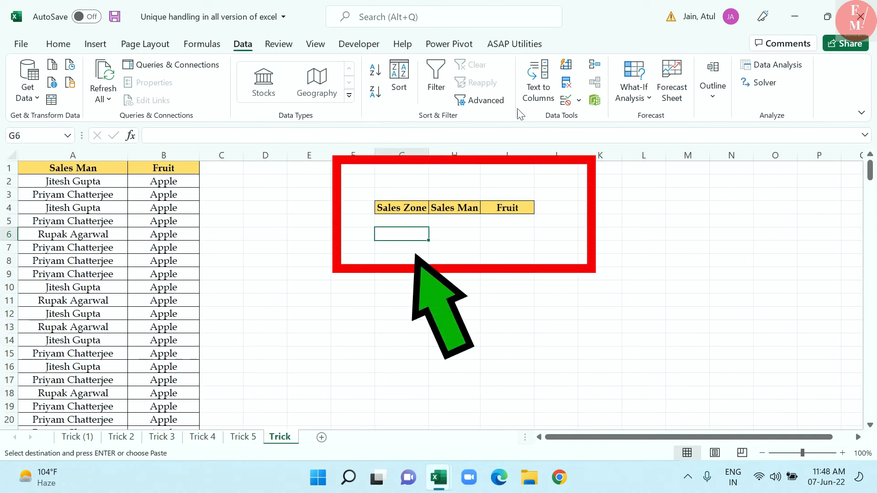
left_click(480, 100)
left_click(470, 275)
left_click_drag(472, 226, 675, 176)
left_click(690, 243)
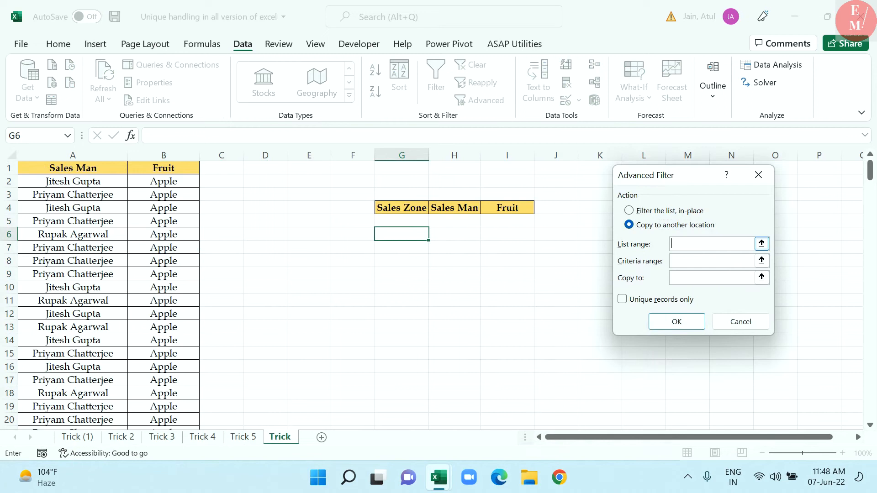
left_click_drag(122, 169, 195, 156)
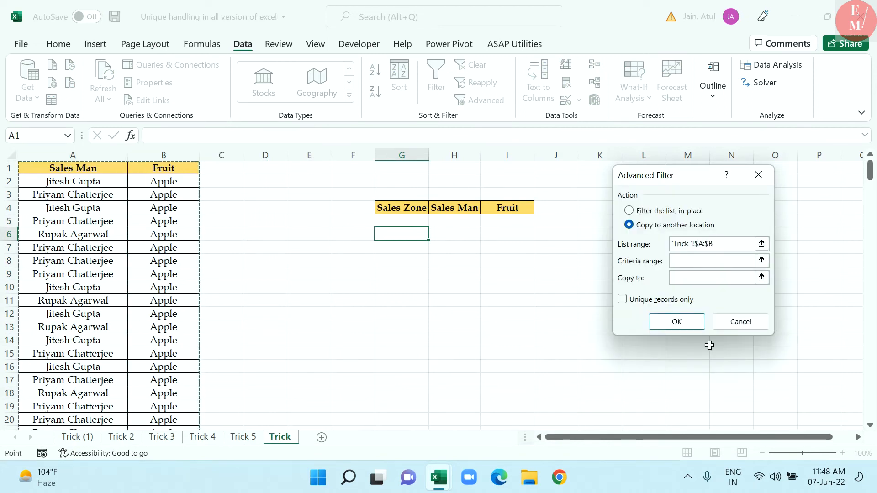
- Run the Advanced Filter with the Sales Man header H4 as the copy destination and unique records only
left_click(695, 278)
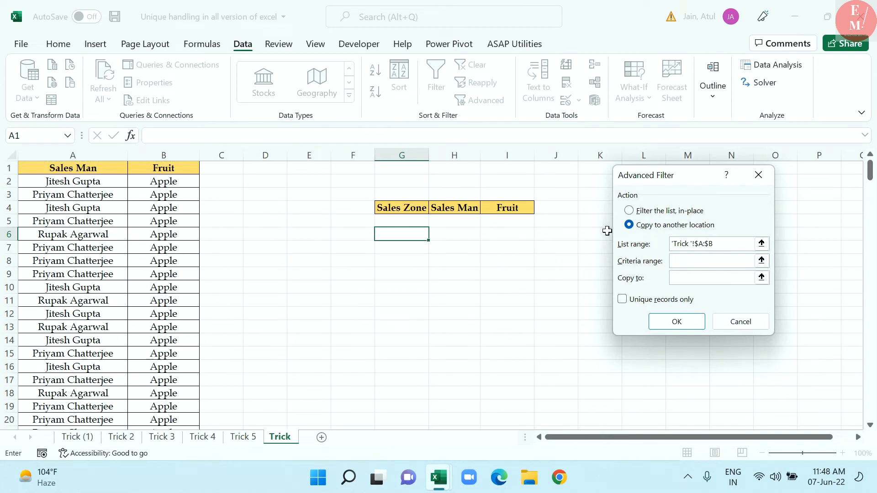
left_click(425, 211)
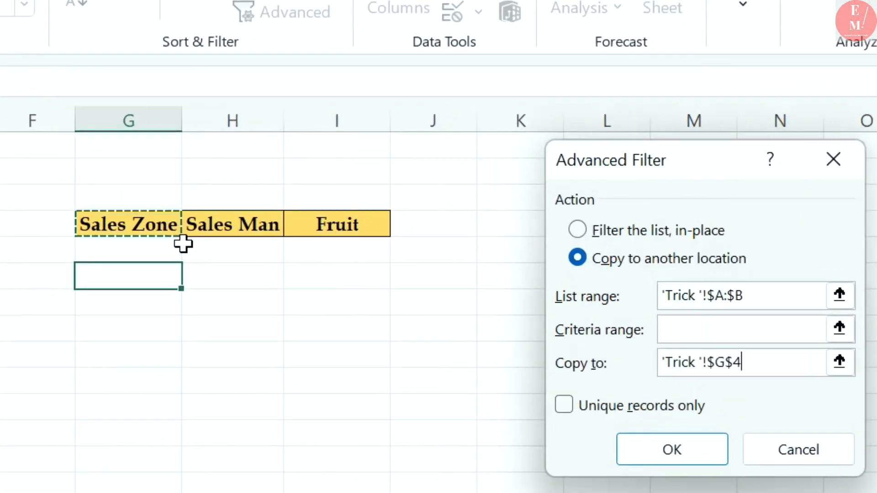
left_click(204, 228)
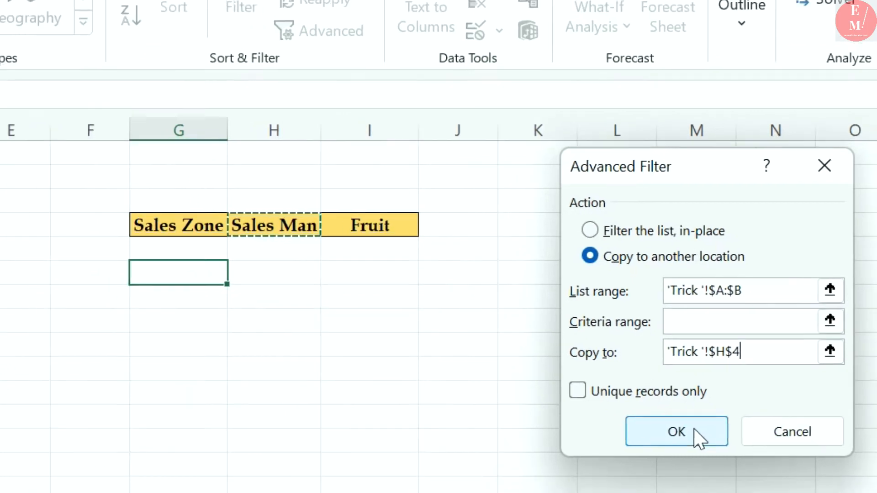
key("alt+r")
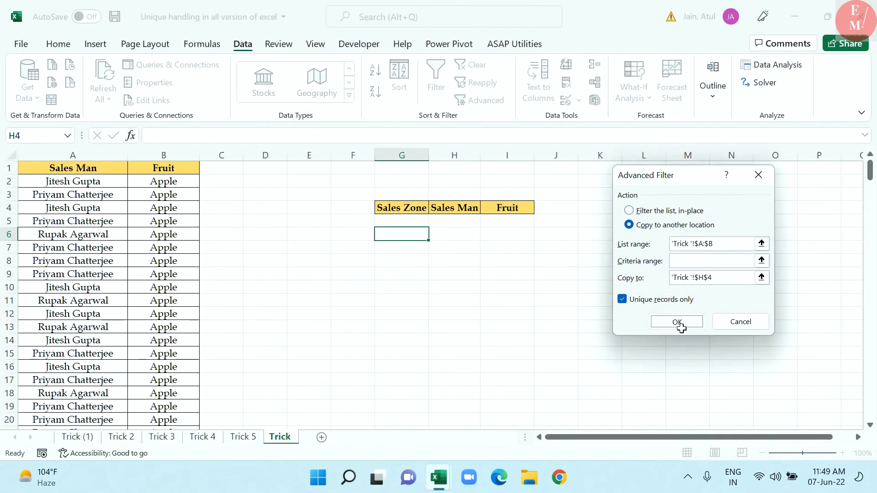
left_click(685, 431)
left_click_drag(475, 226, 470, 256)
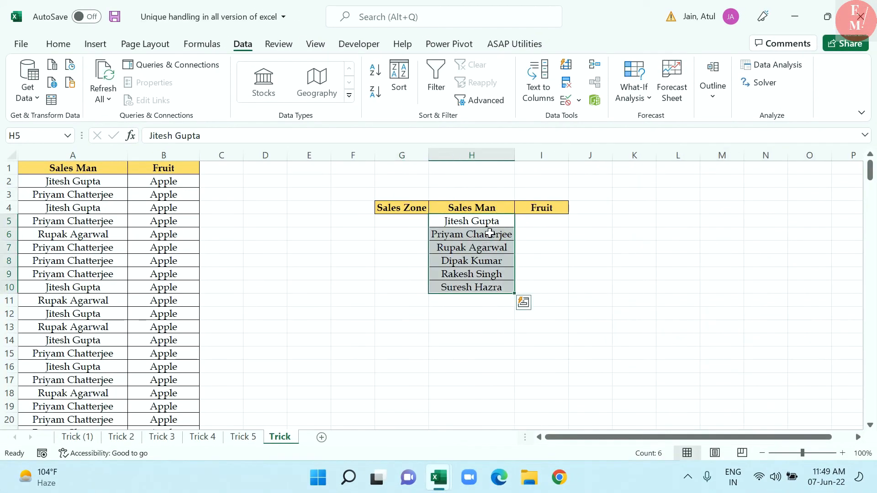
left_click_drag(492, 224, 467, 302)
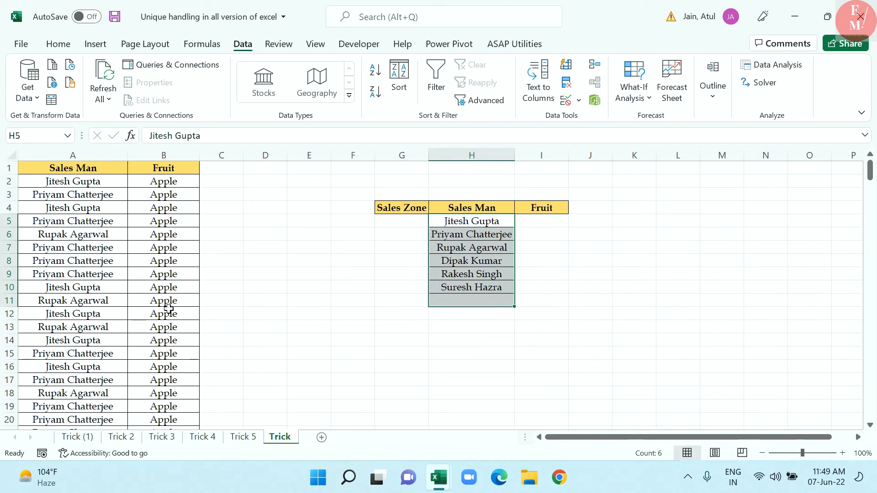
- Extract the unique Fruit values from column B to header I4 with an Advanced Filter copying to another location, unique records only
left_click(557, 238)
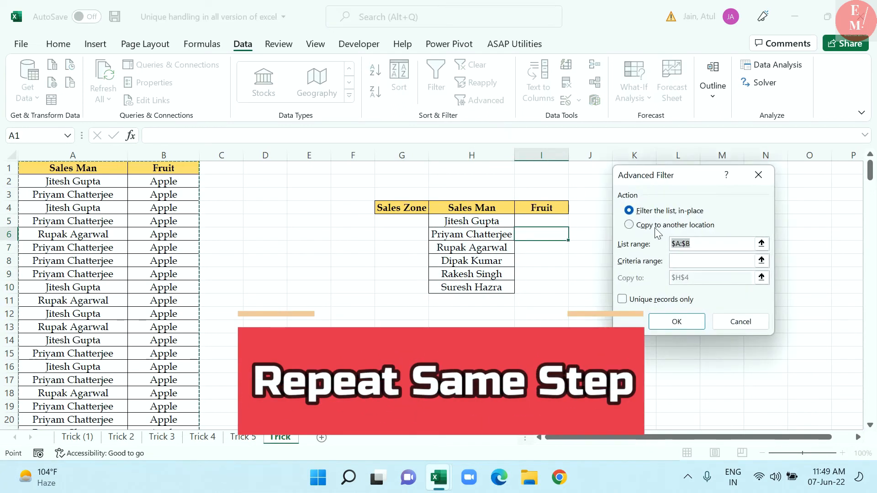
left_click(658, 224)
left_click_drag(748, 244, 669, 244)
left_click(164, 158)
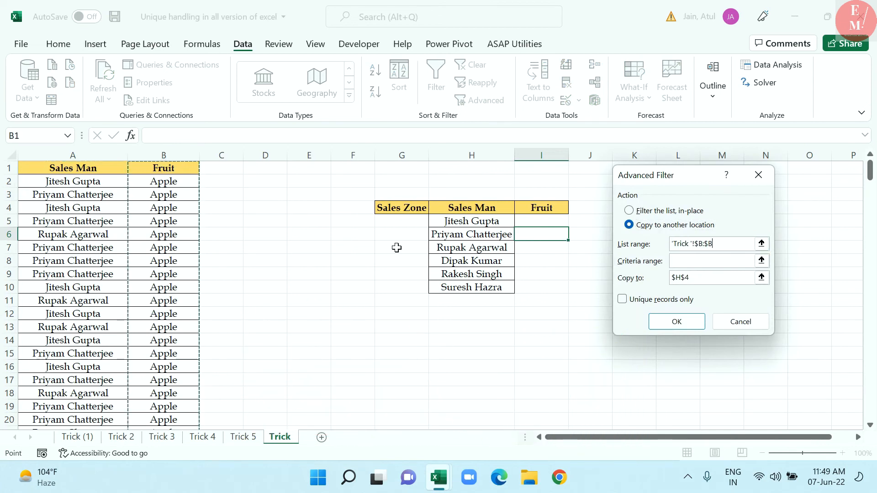
left_click_drag(749, 278, 637, 278)
left_click(546, 214)
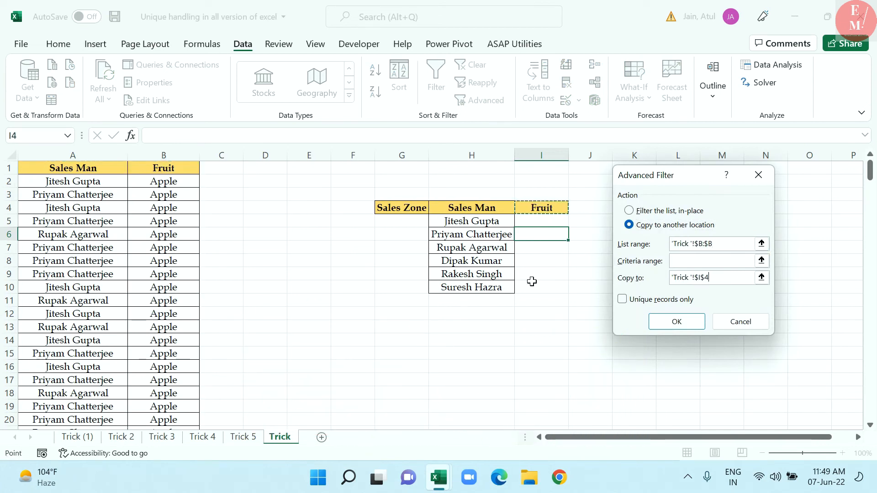
left_click(687, 301)
left_click(680, 323)
- Examine the separate unique lists extracted under the Sales Man and Fruit headers in columns H and I
left_click_drag(542, 221, 557, 277)
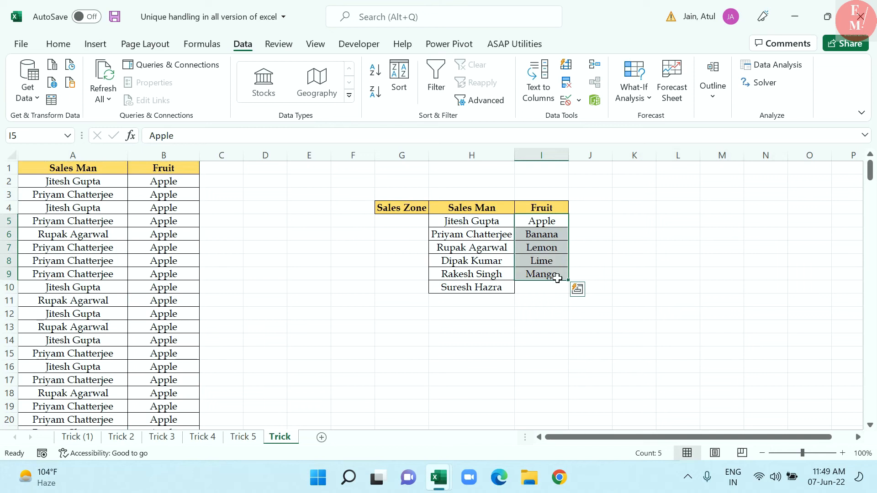
left_click(471, 221)
left_click_drag(471, 208, 492, 286)
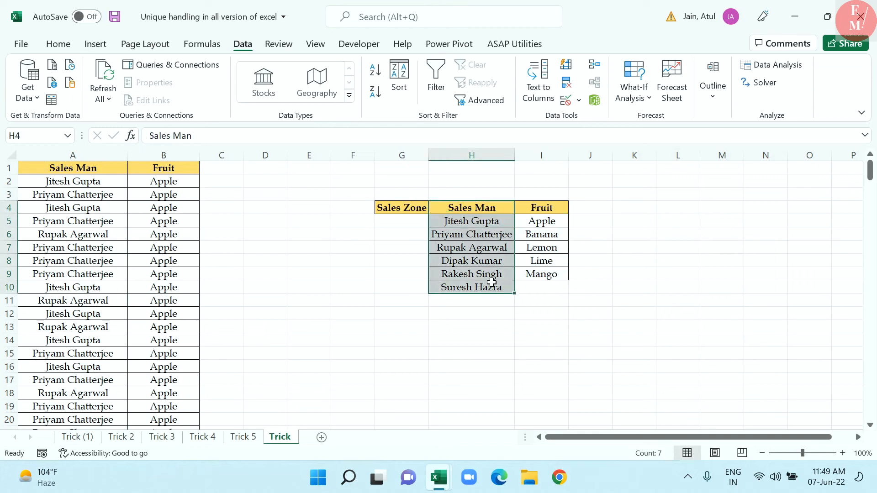
left_click_drag(541, 214, 547, 278)
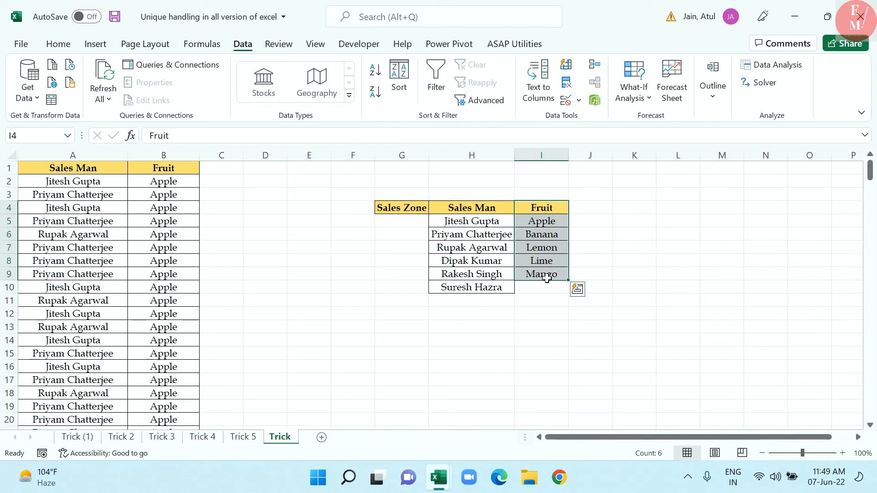
- Return to the Trick 5 sheet and select the extracted list's headers H4:J4 to review its combined columns
left_click(243, 437)
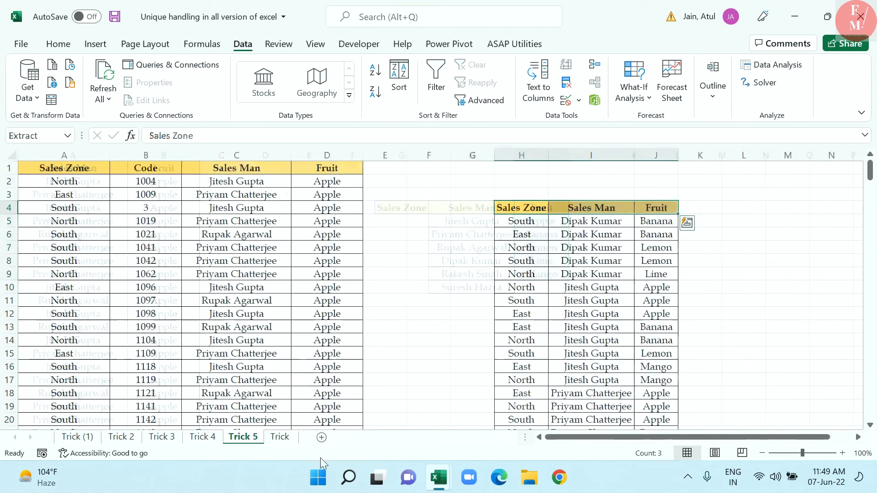
left_click(607, 247)
left_click(527, 214)
left_click_drag(527, 214, 678, 209)
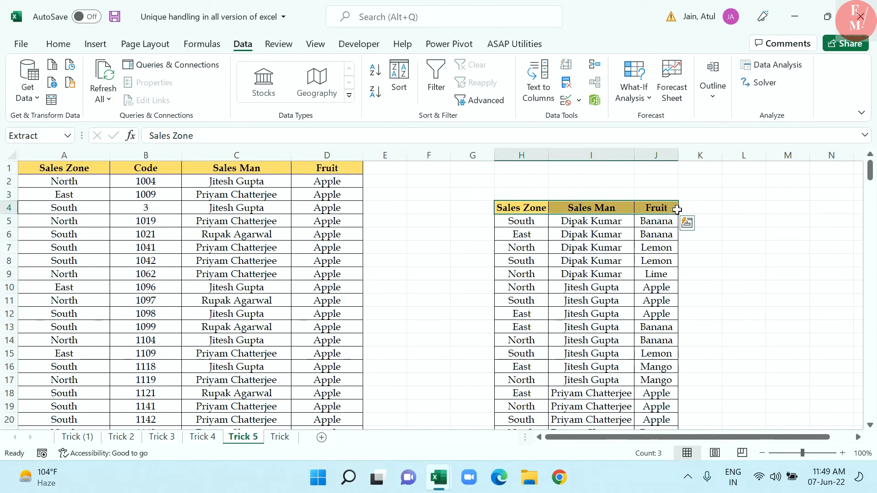